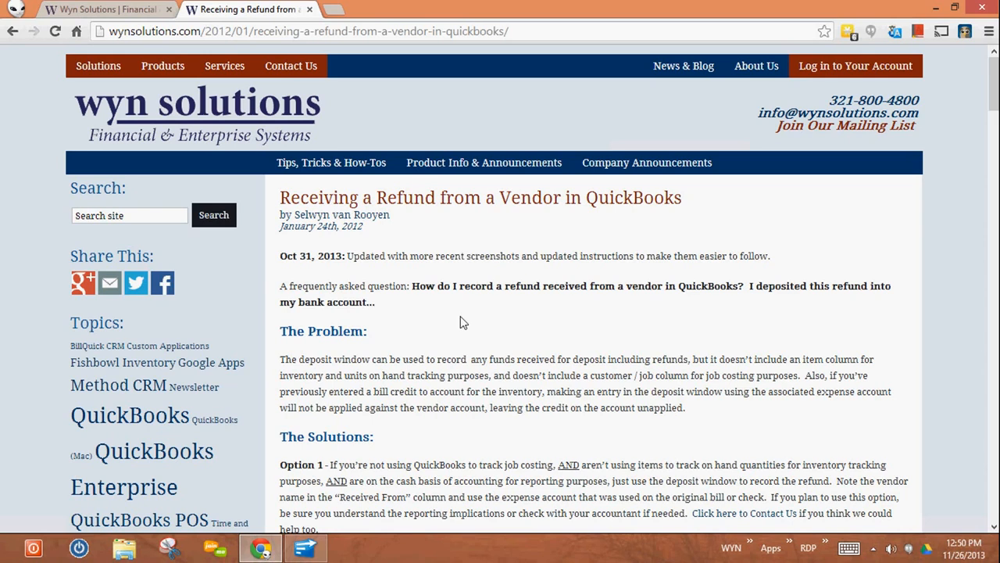
- View the Wyn Solutions home page and return to the article on receiving a vendor refund
left_click(99, 18)
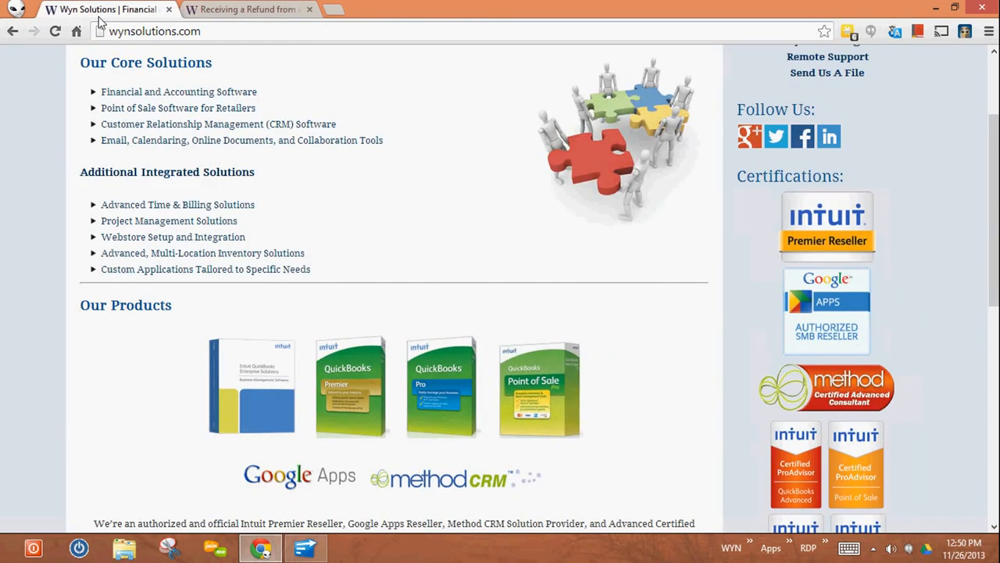
scroll(227, 109, "up", 2)
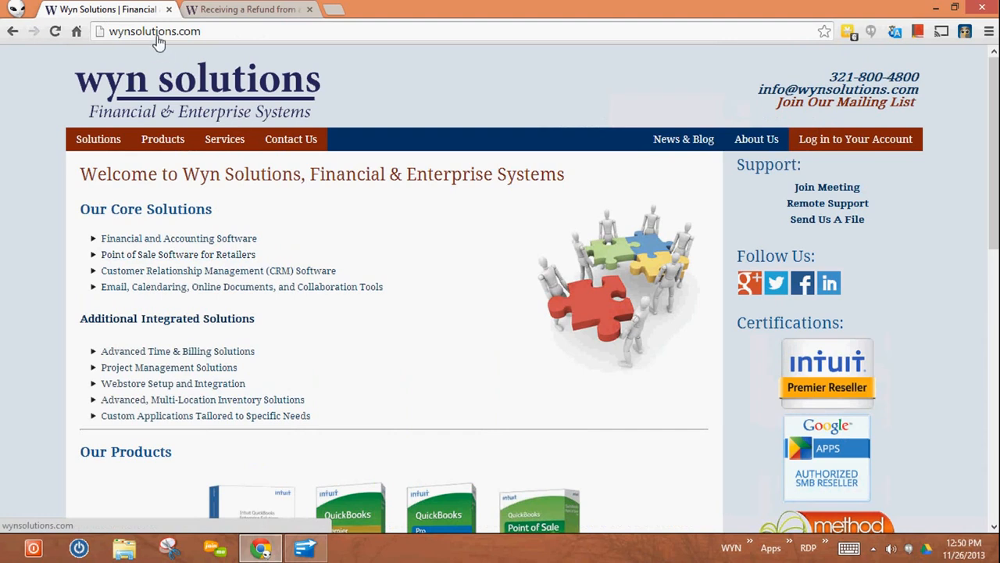
mouse_move(226, 140)
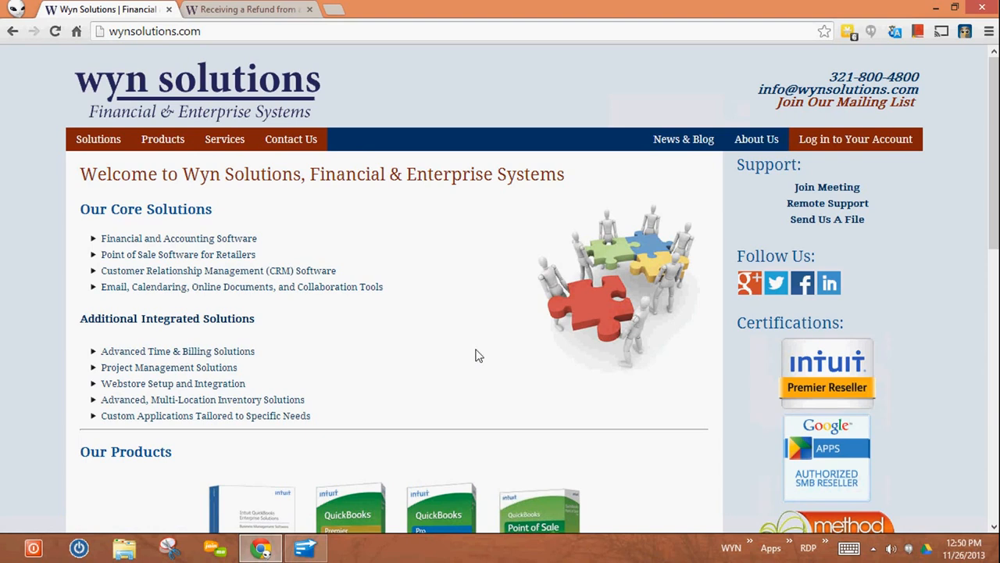
left_click(249, 14)
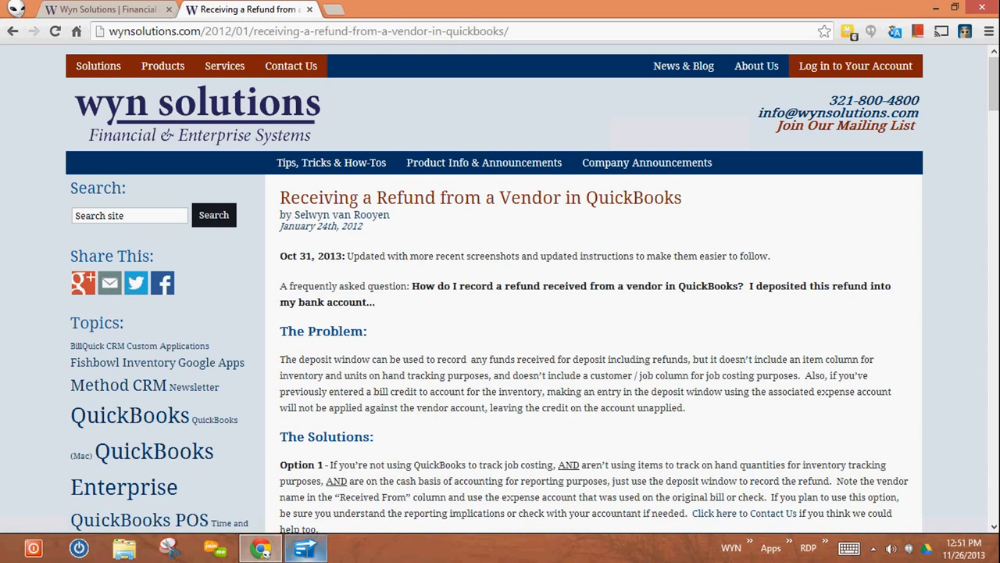
- Switch to QuickBooks Enterprise Solutions with the Sample Wholesale/Distributor company file
mouse_move(305, 547)
left_click(368, 446)
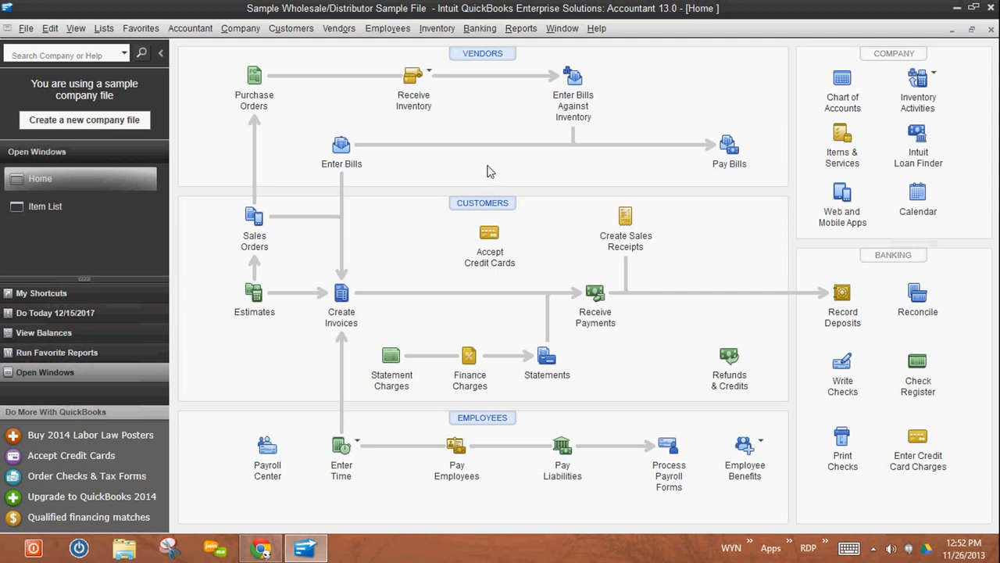
- Start a deposit line received from Test Vendor, using the Purchases (Cost of Goods) account
left_click(842, 293)
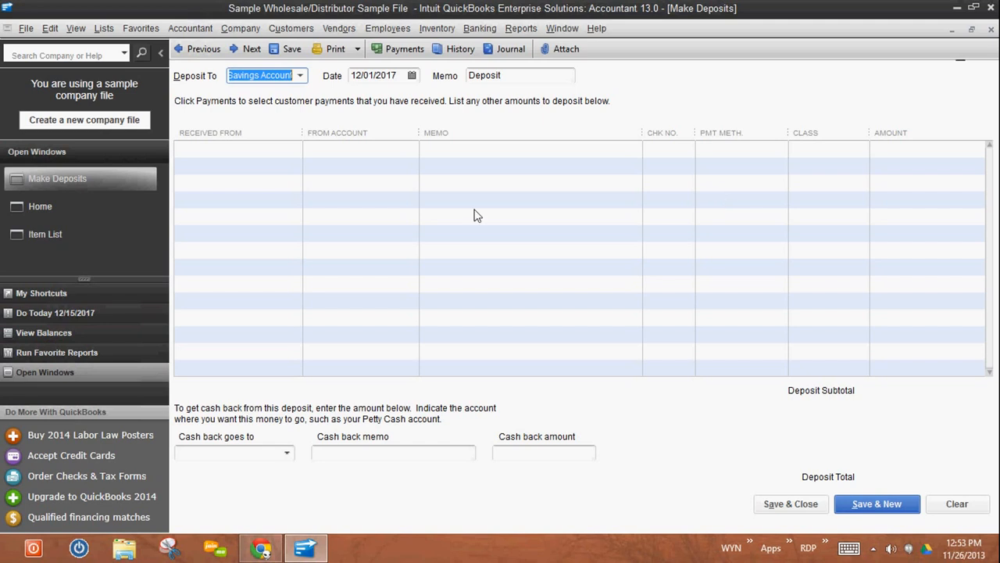
left_click(262, 153)
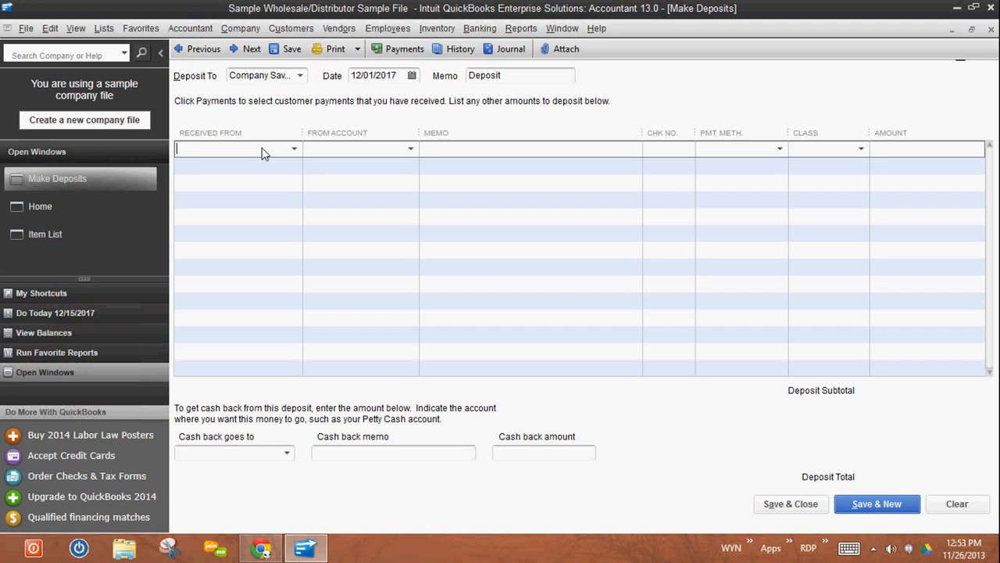
type("Test Vendor")
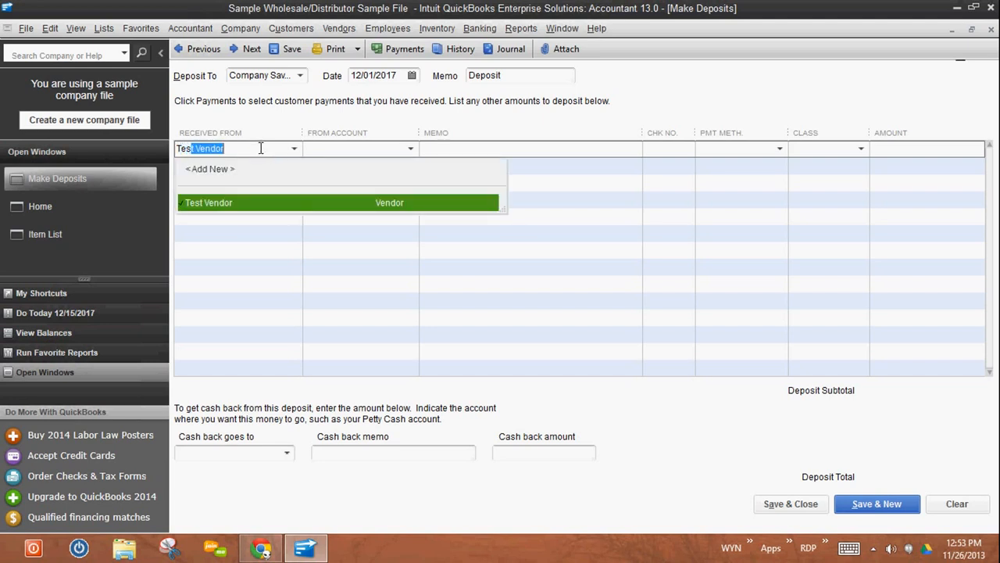
left_click(239, 213)
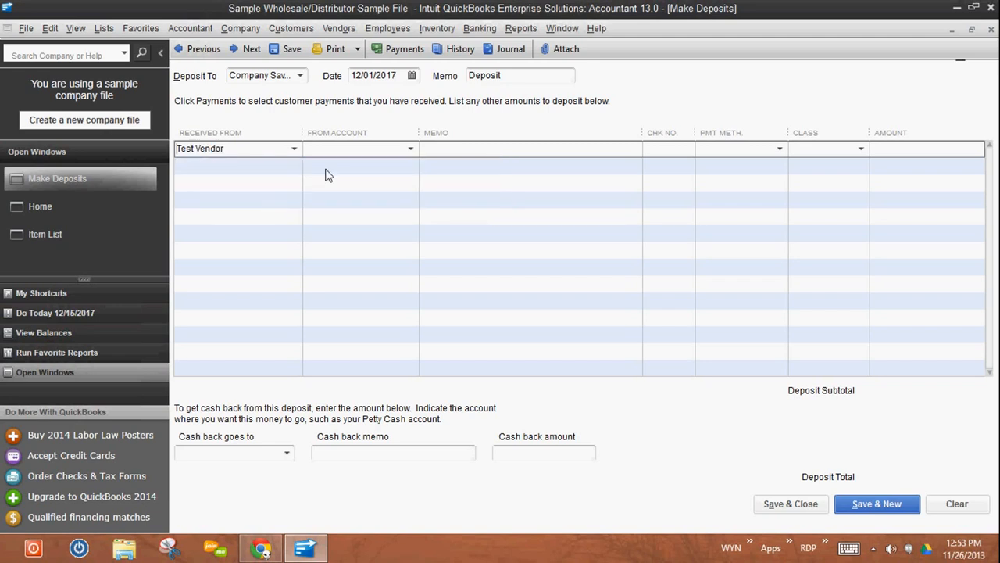
left_click(411, 149)
scroll(480, 329, "down", 8)
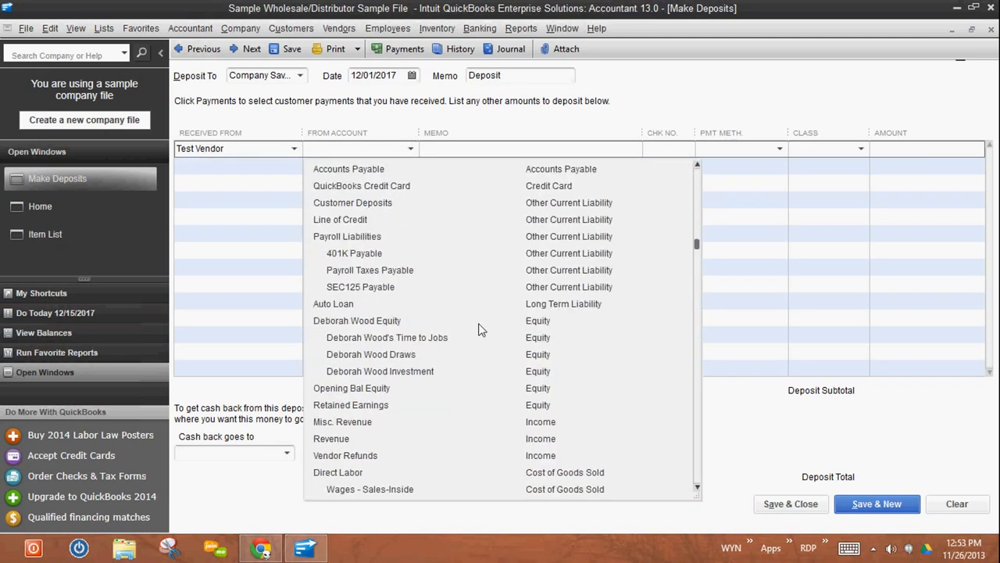
scroll(480, 330, "down", 4)
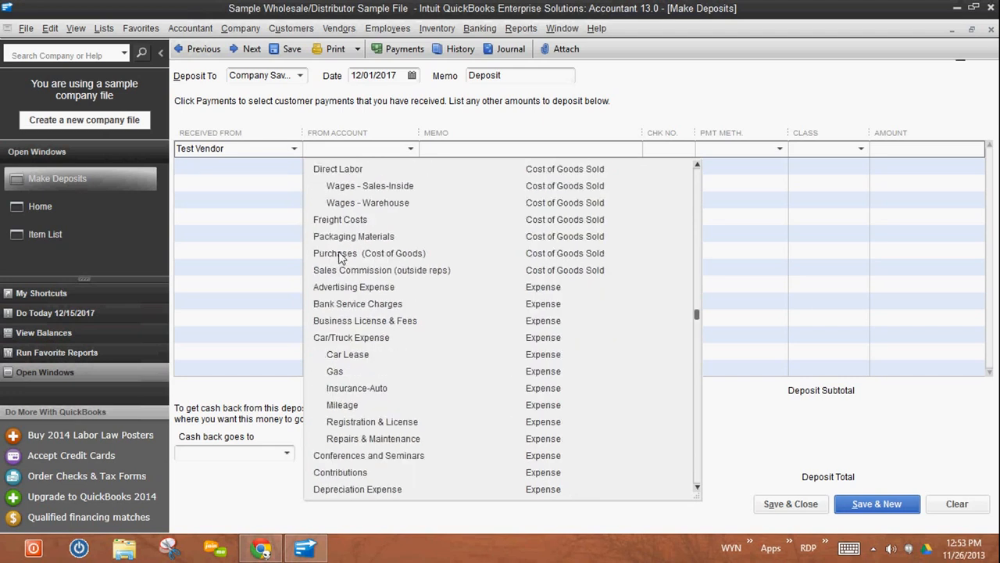
left_click(354, 254)
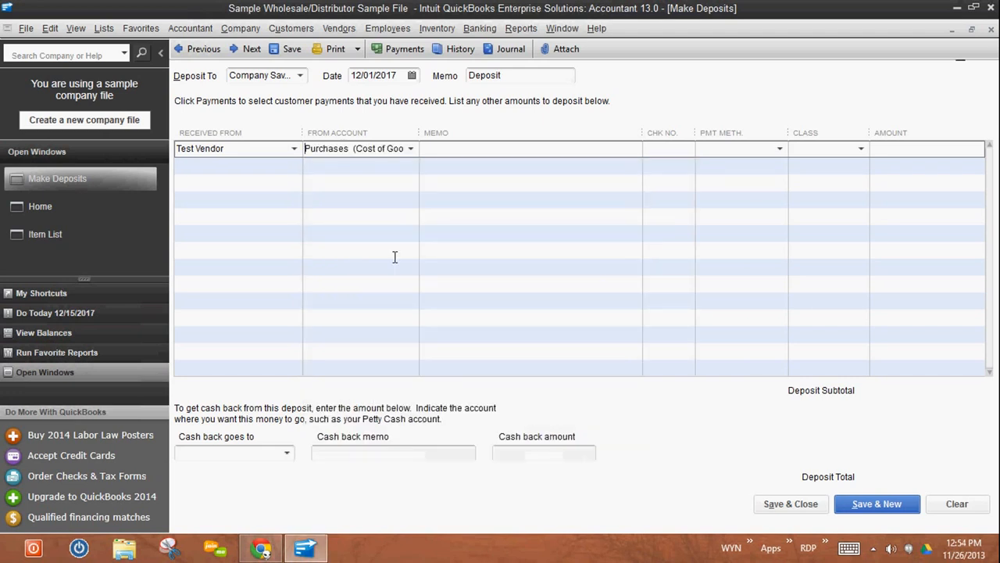
- Set the deposit line's amount to 100.00, and discard the deposit without saving it
left_click(477, 150)
left_click(896, 150)
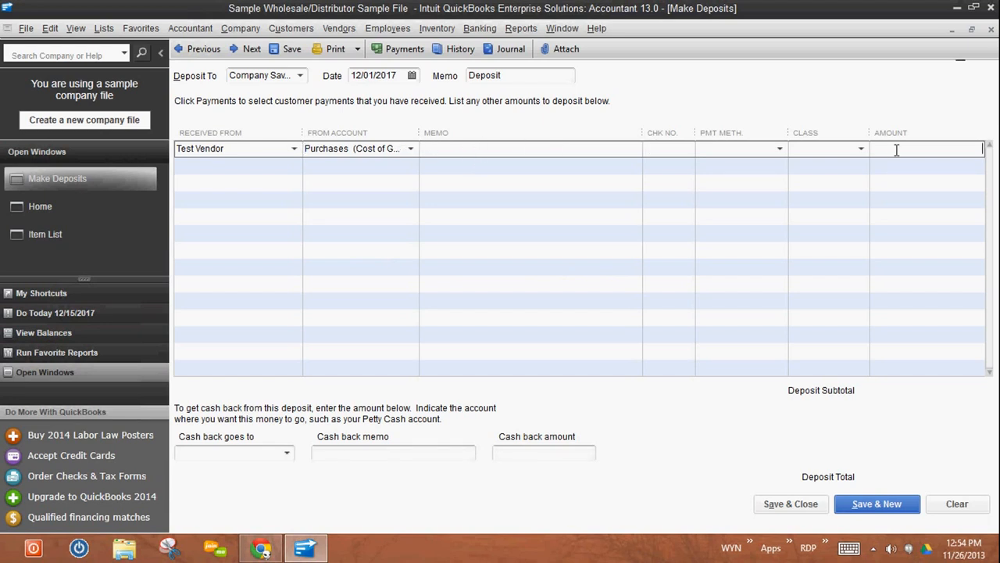
type("100.00")
key("Tab")
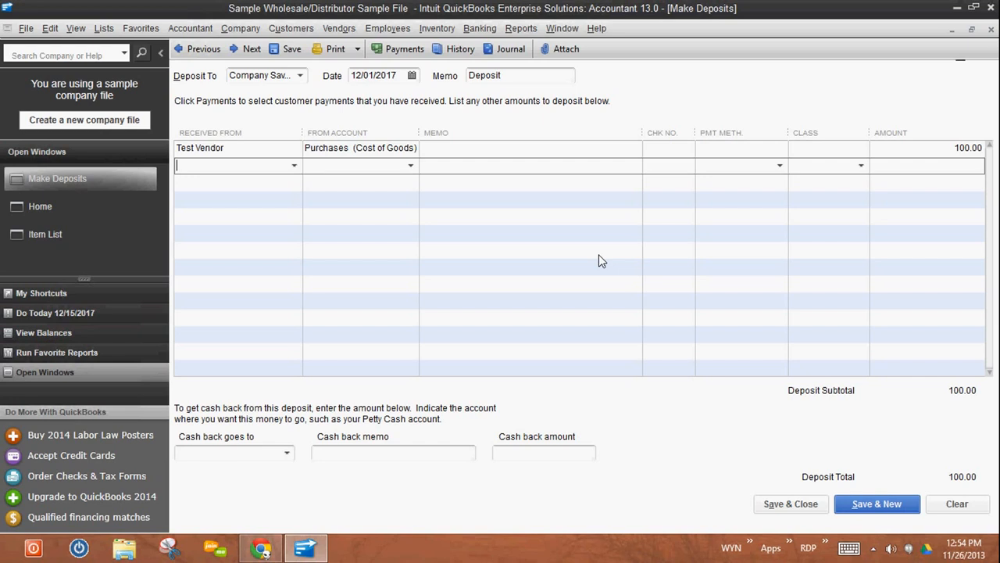
left_click(962, 504)
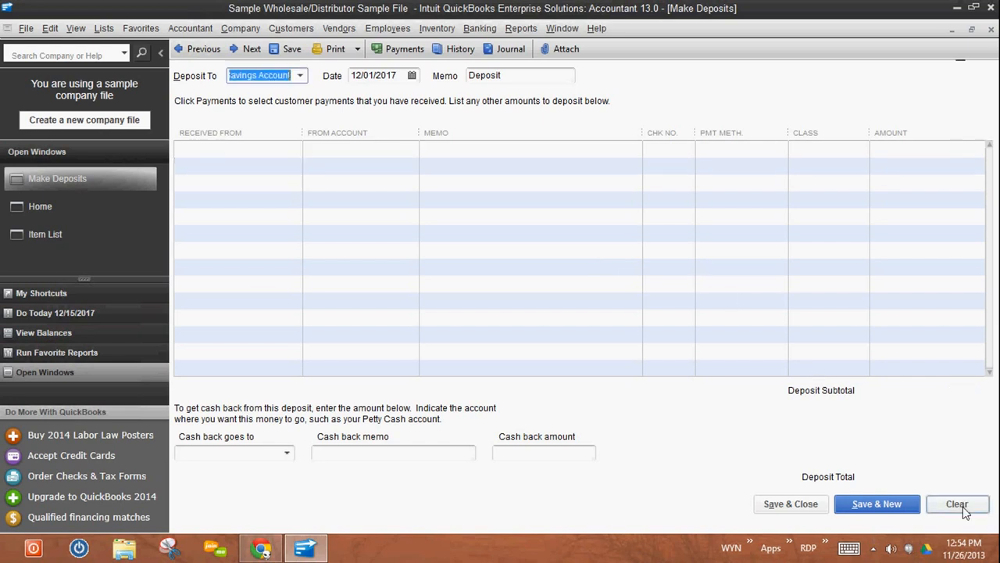
left_click(991, 32)
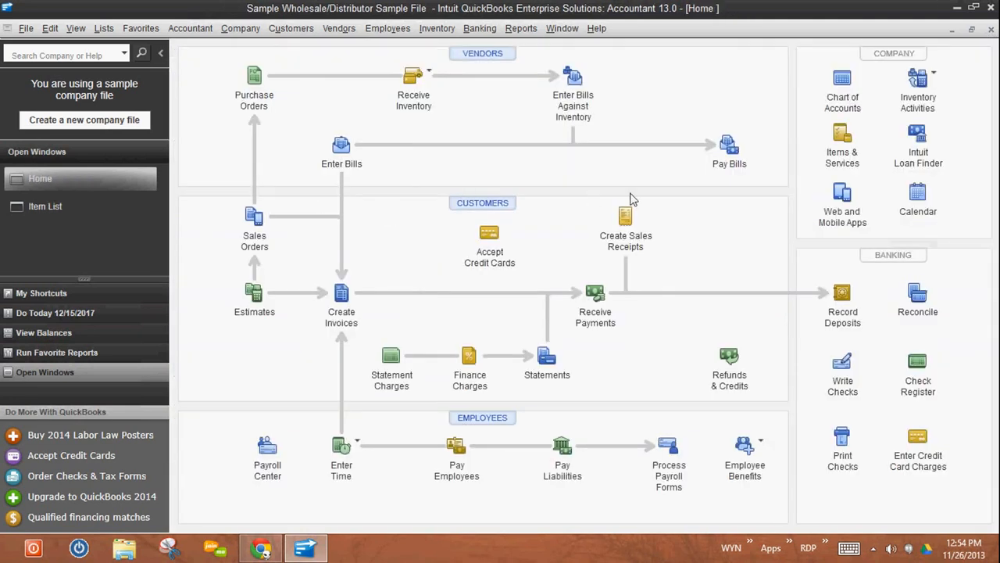
- Check Test Item's quantity on hand in the item list, widening the Name column to read full item names
left_click(843, 139)
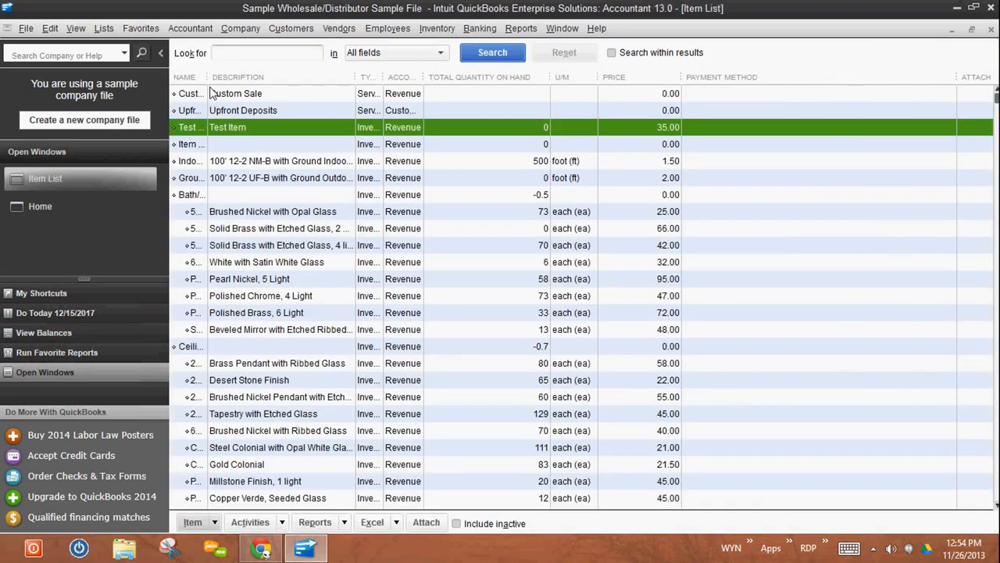
left_click_drag(208, 77, 304, 76)
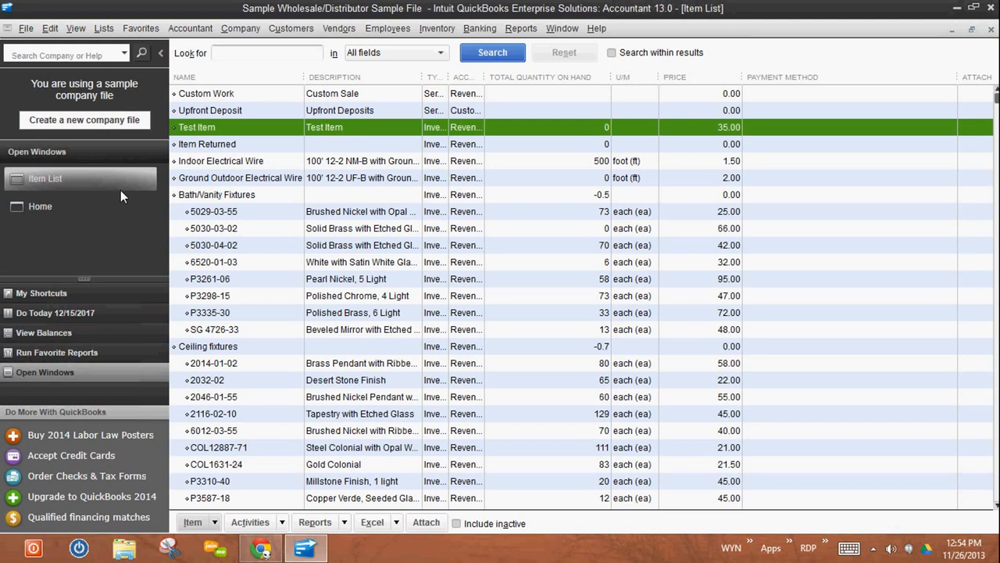
left_click(41, 206)
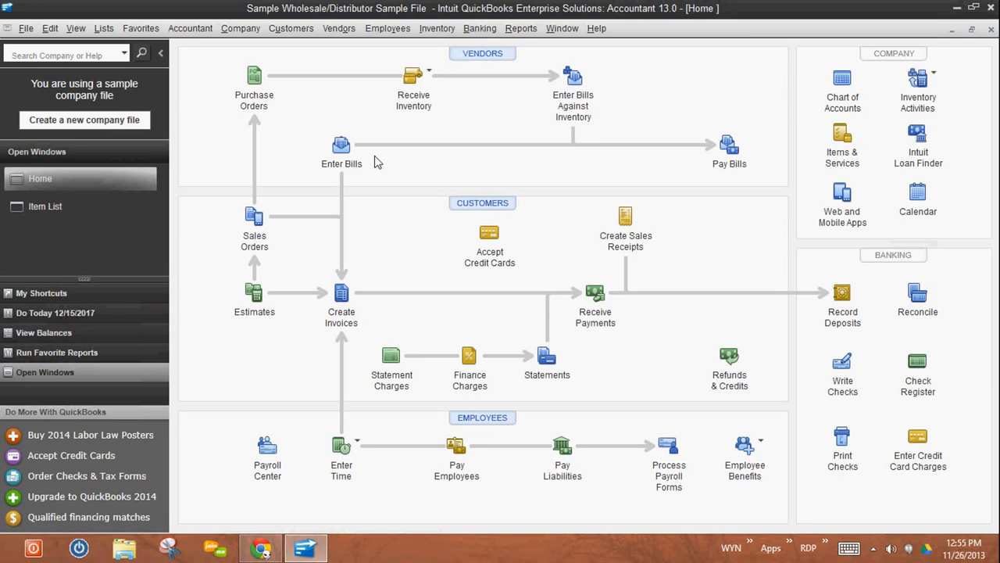
- Start a new bill with Test Vendor as the vendor
left_click(342, 149)
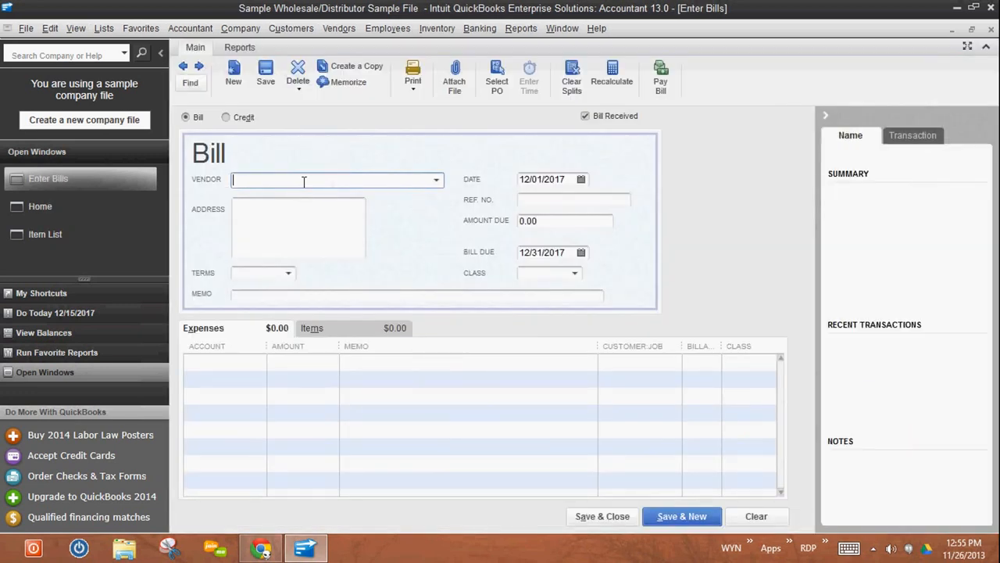
type("Te")
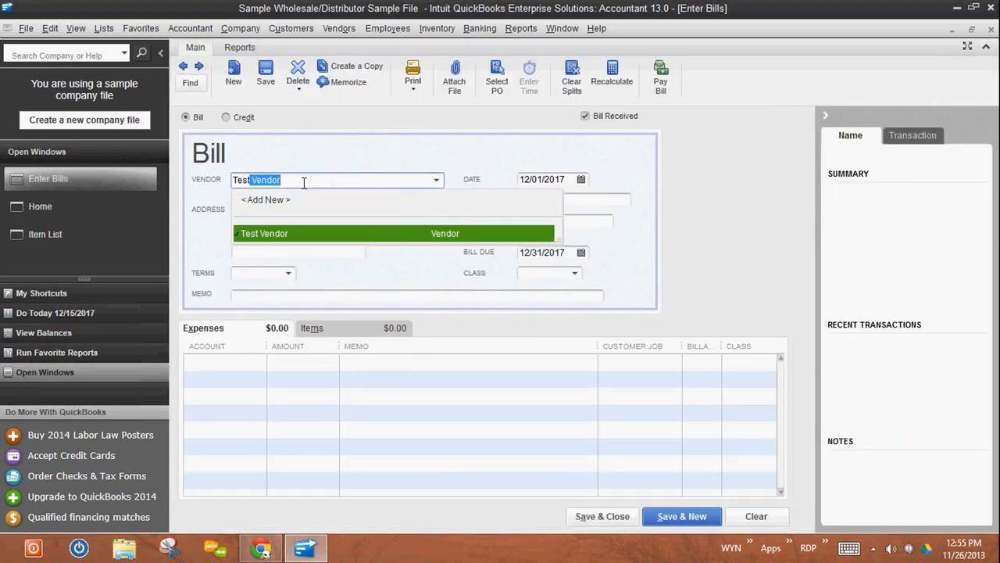
type("st")
left_click(294, 230)
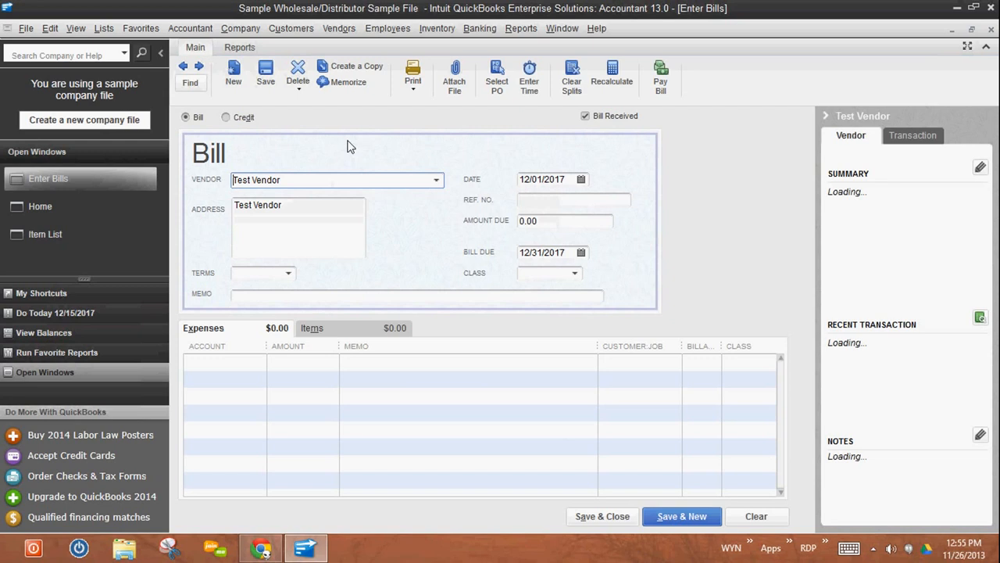
- Add Test Item with a quantity of 20 to the bill's item lines, and save and close the bill
left_click(314, 335)
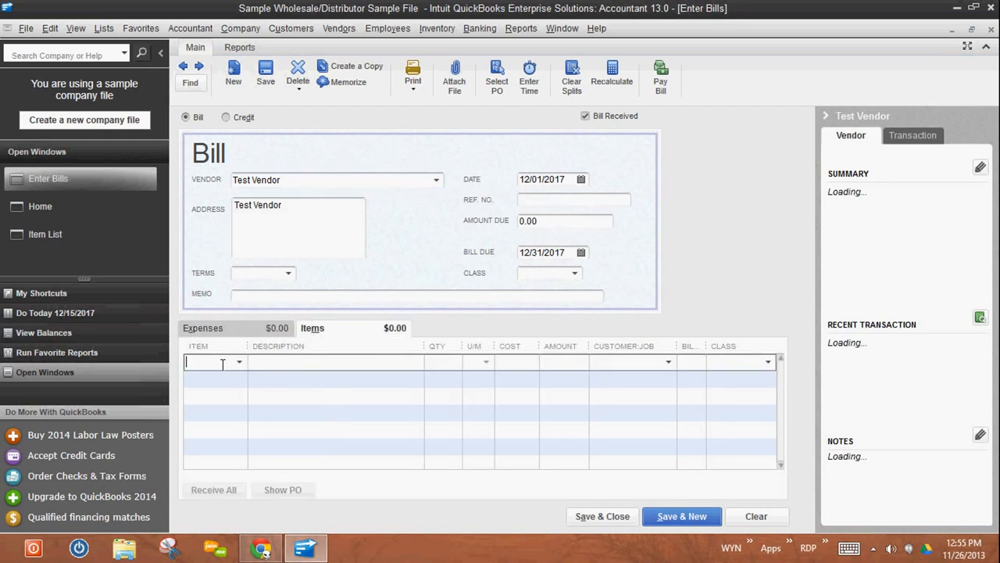
type("Test Item")
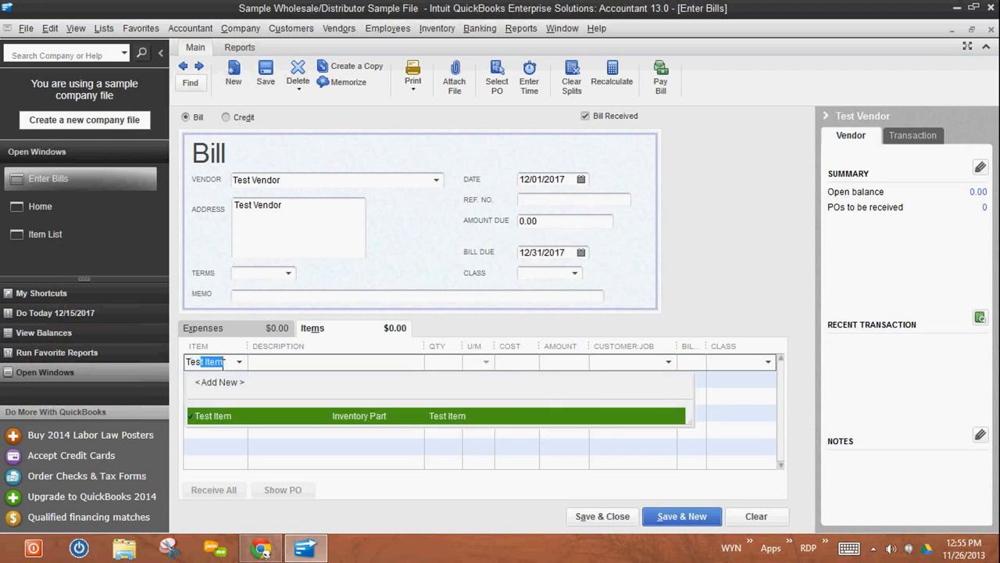
key("Tab")
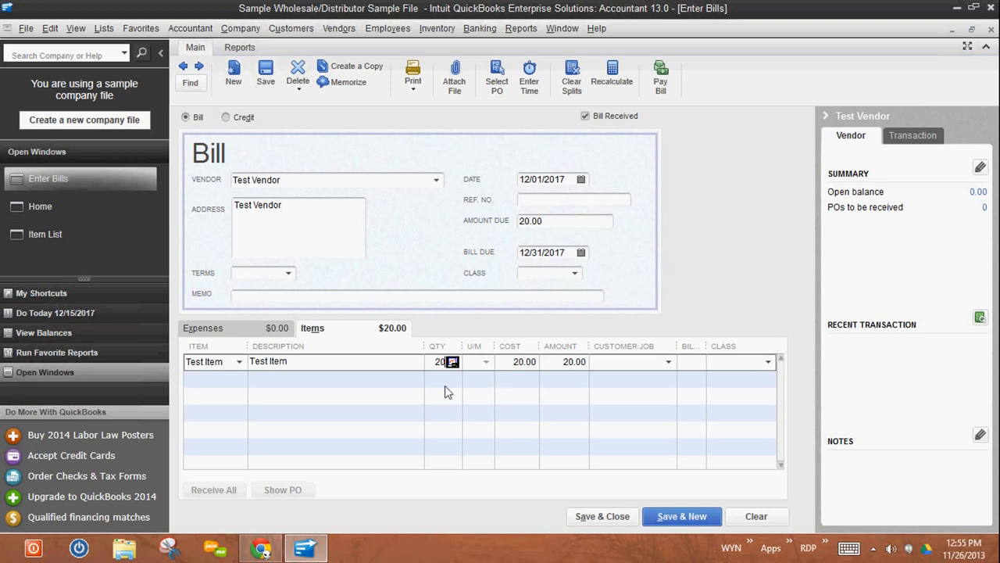
key("Tab")
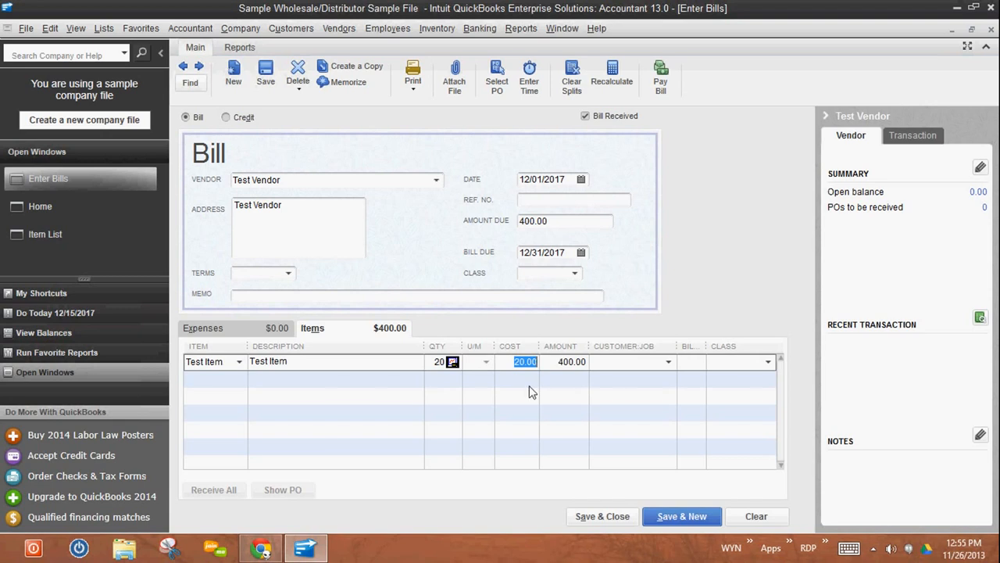
key("Tab")
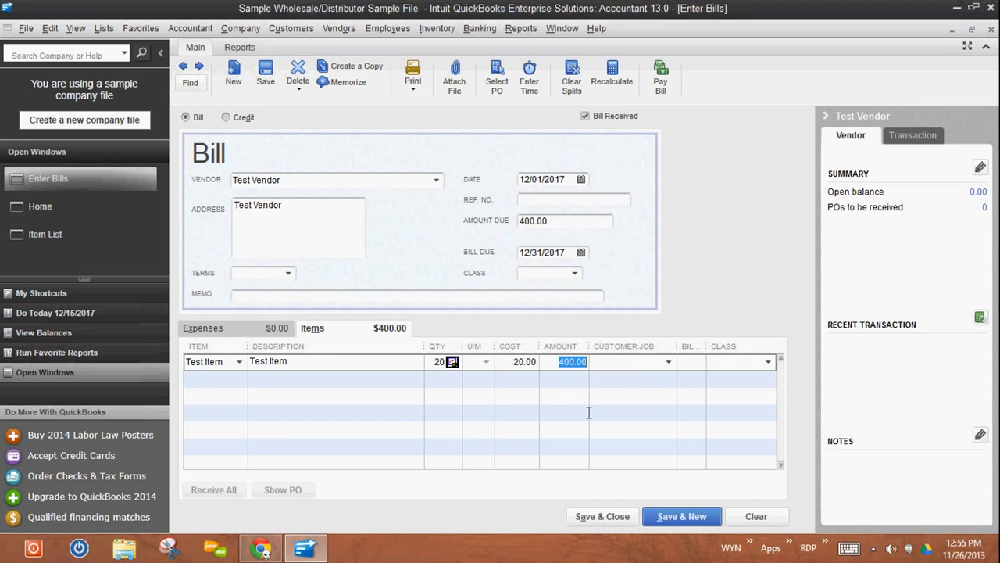
left_click(608, 516)
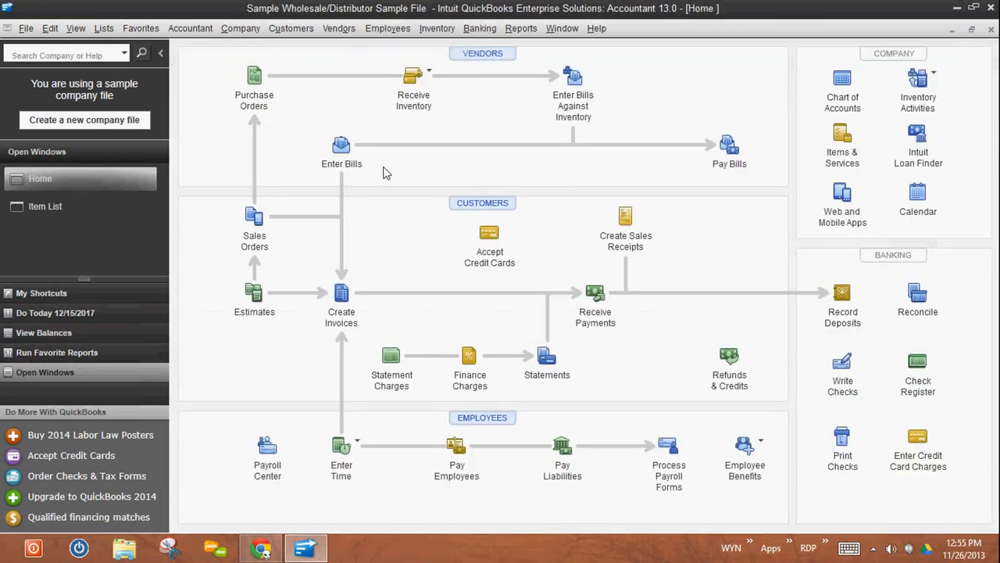
- Check Test Item's quantity on hand in the item list after the purchase, and return to the home page
left_click(43, 207)
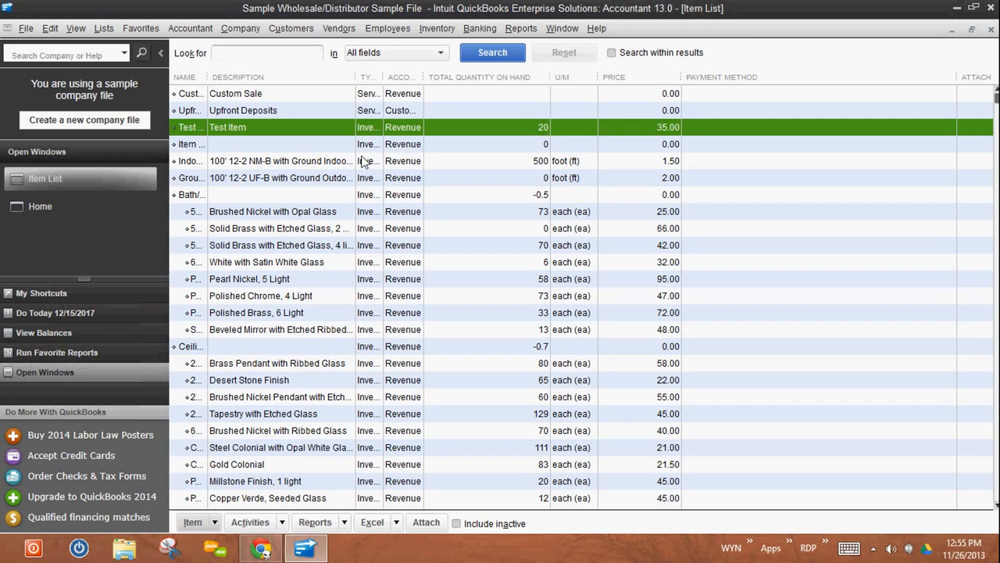
left_click(46, 206)
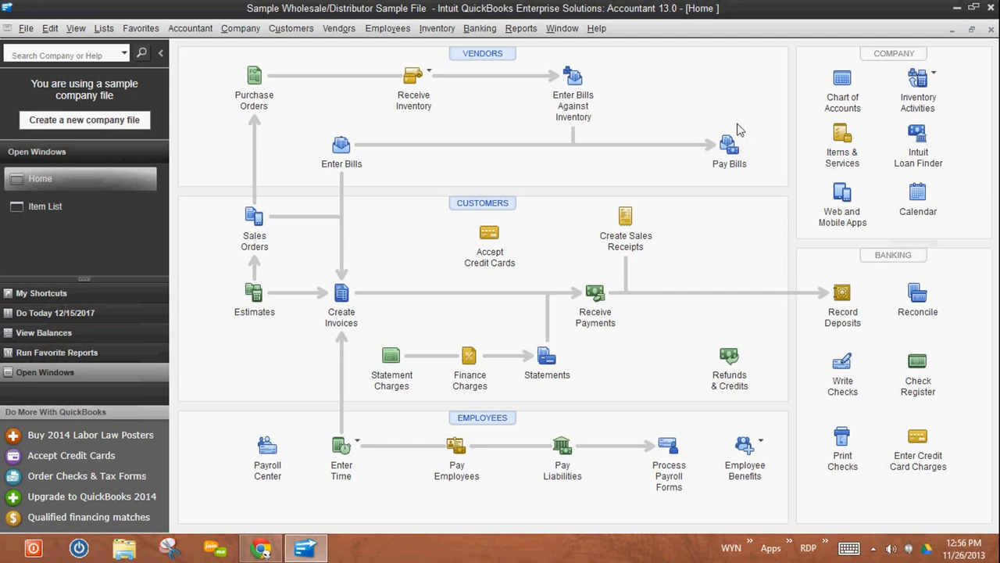
- Open the bill payment window and select the Test Vendor bill for payment
left_click(730, 150)
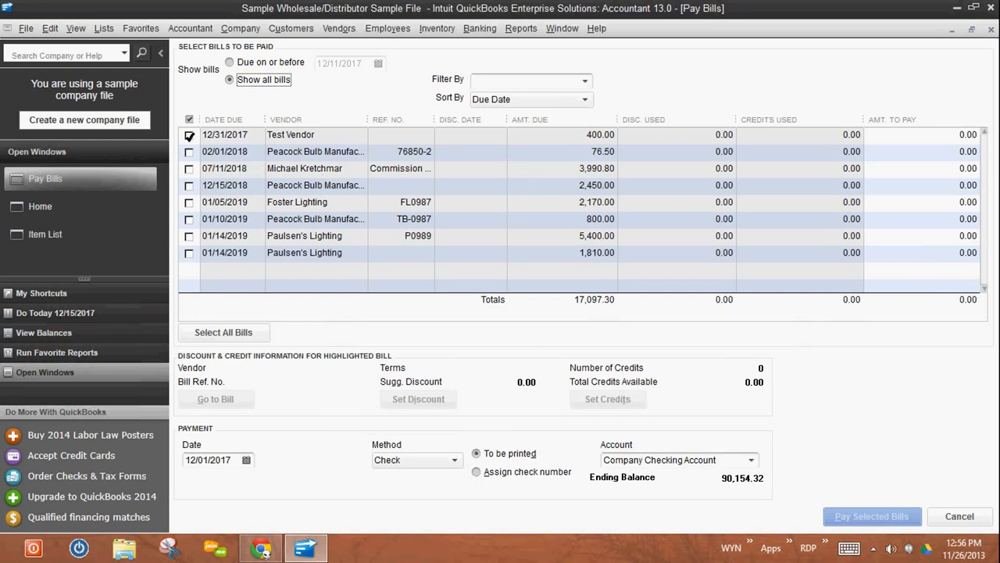
left_click(189, 136)
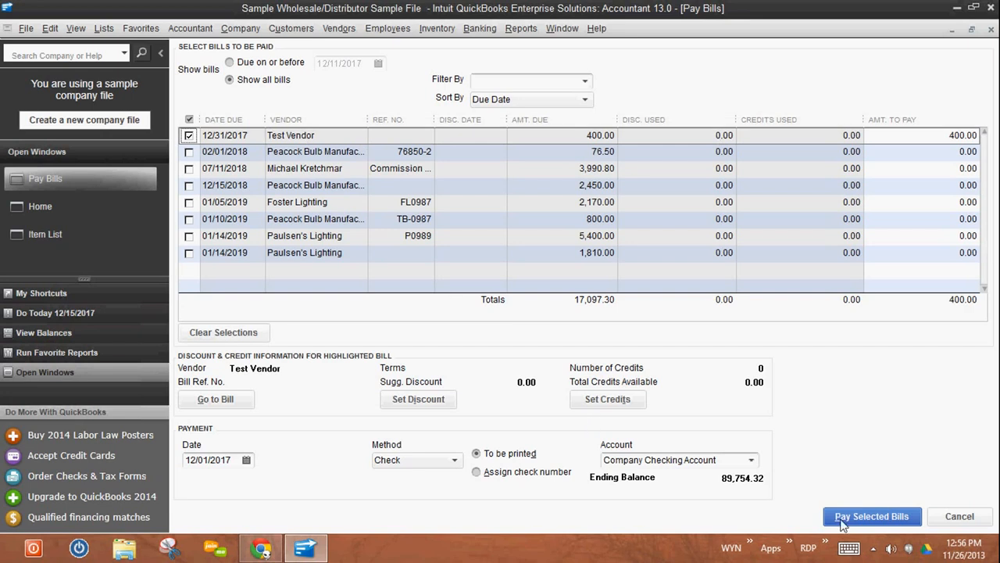
- Try Credit Card as the payment method for the selected bill, and set it back to Check
left_click(454, 461)
left_click(412, 499)
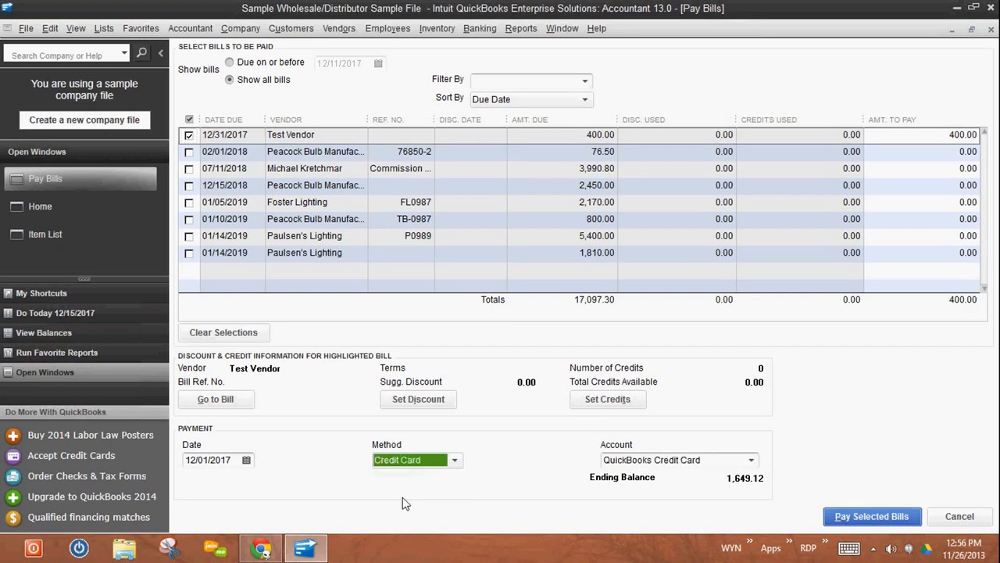
left_click(455, 462)
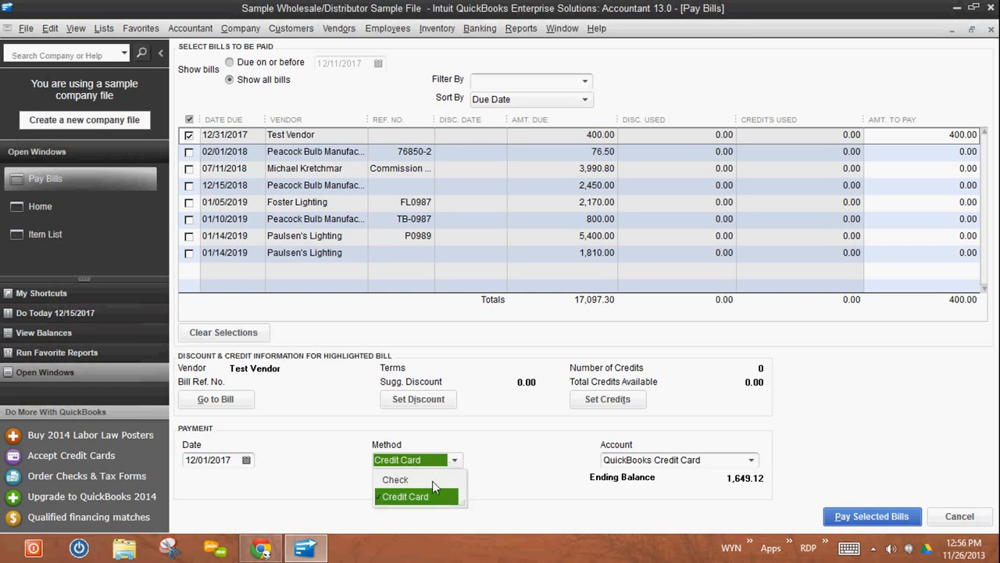
left_click(432, 480)
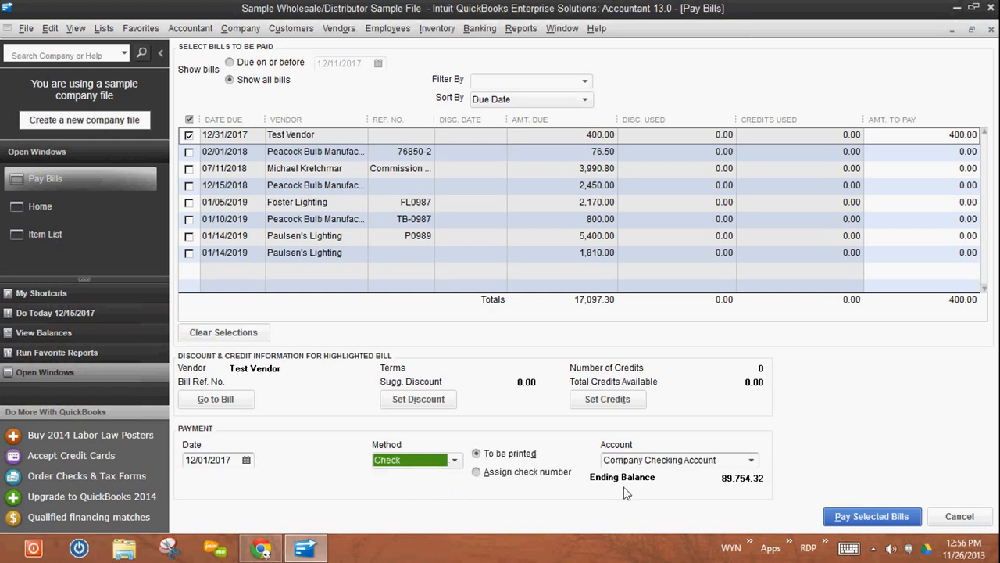
- Pay the selected Test Vendor bill by check from Company Checking Account and close the payment summary
left_click(879, 515)
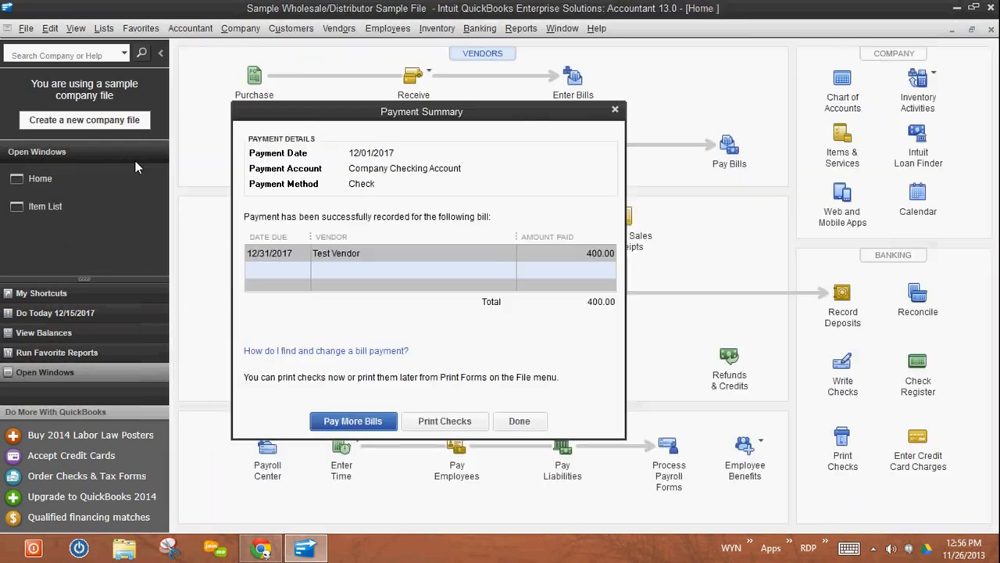
left_click(519, 422)
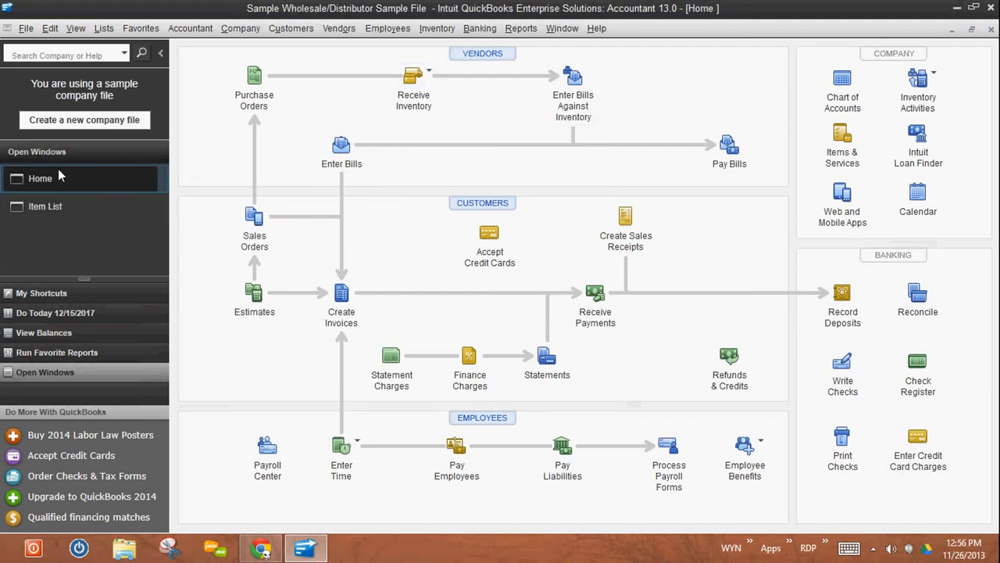
- Open the Vendor Center and review Test Vendor's bill and bill payment transactions
left_click(339, 29)
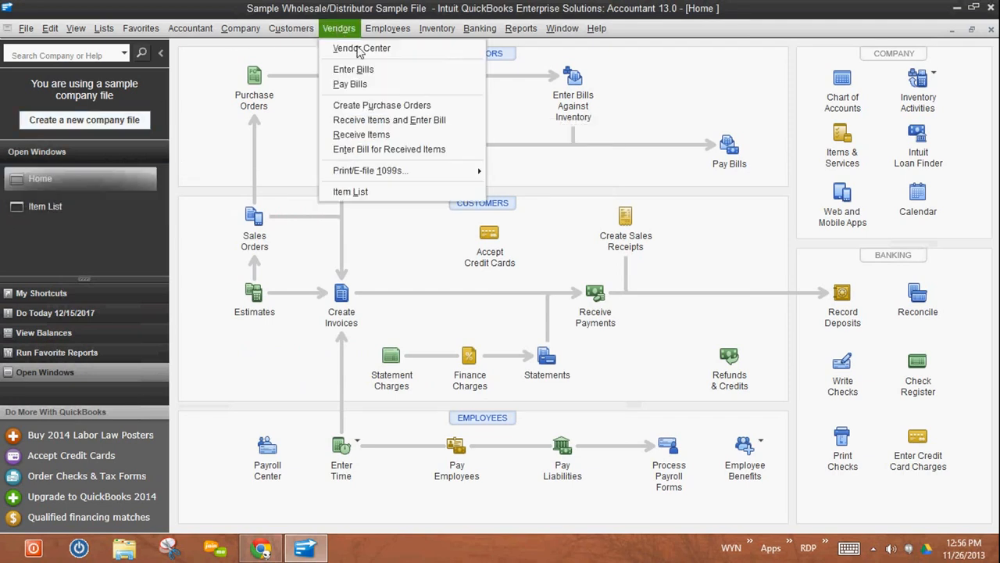
left_click(360, 48)
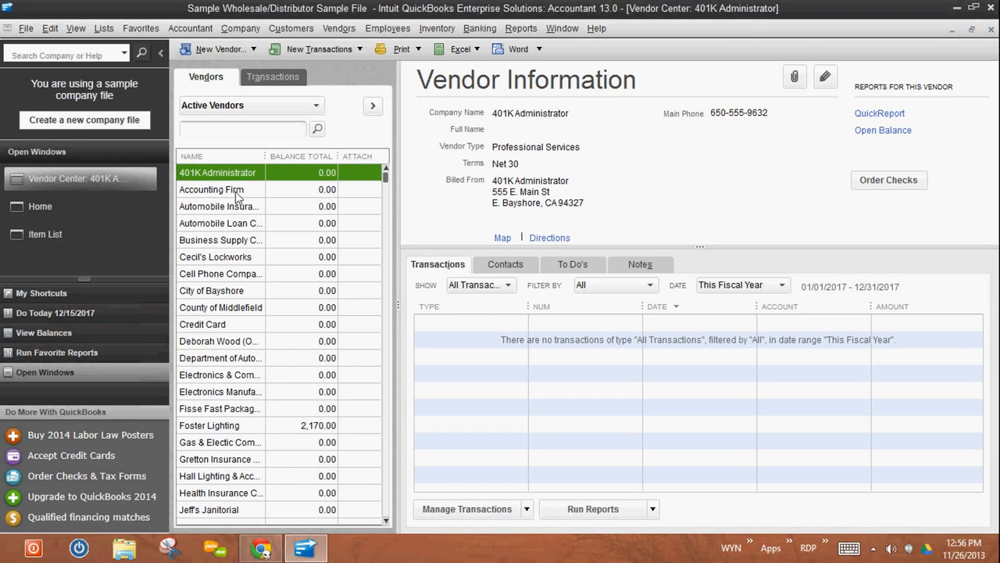
key("t")
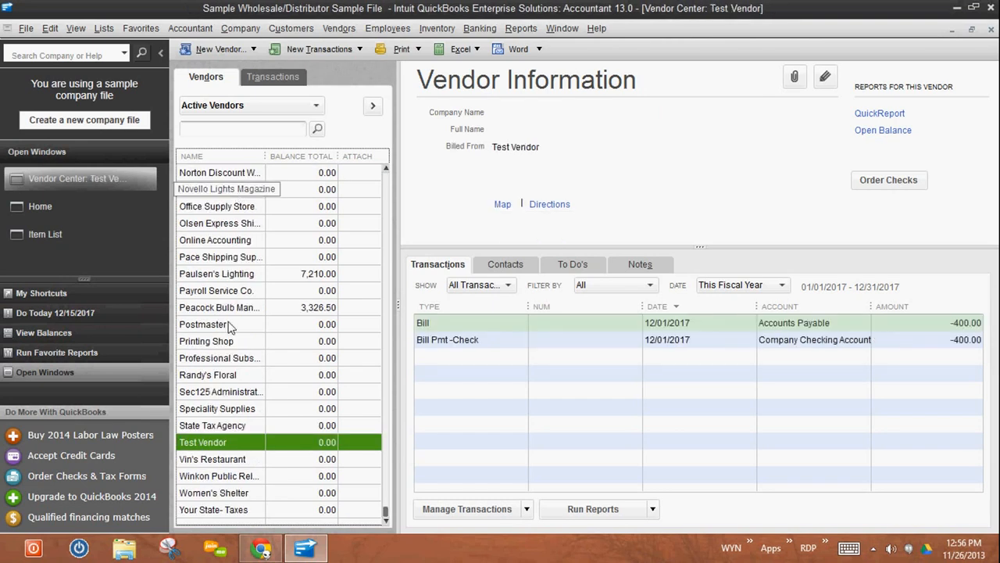
left_click(508, 329)
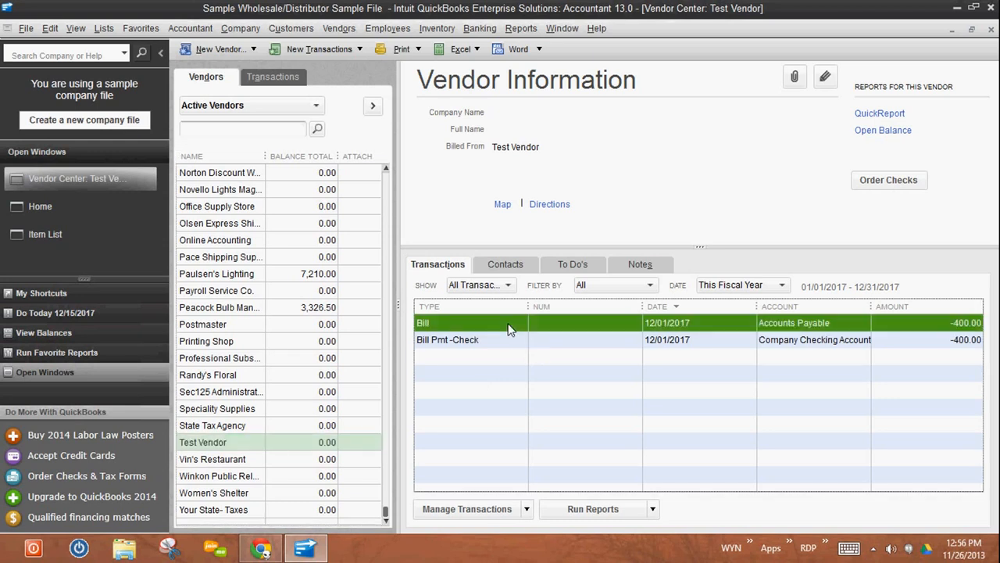
left_click(507, 342)
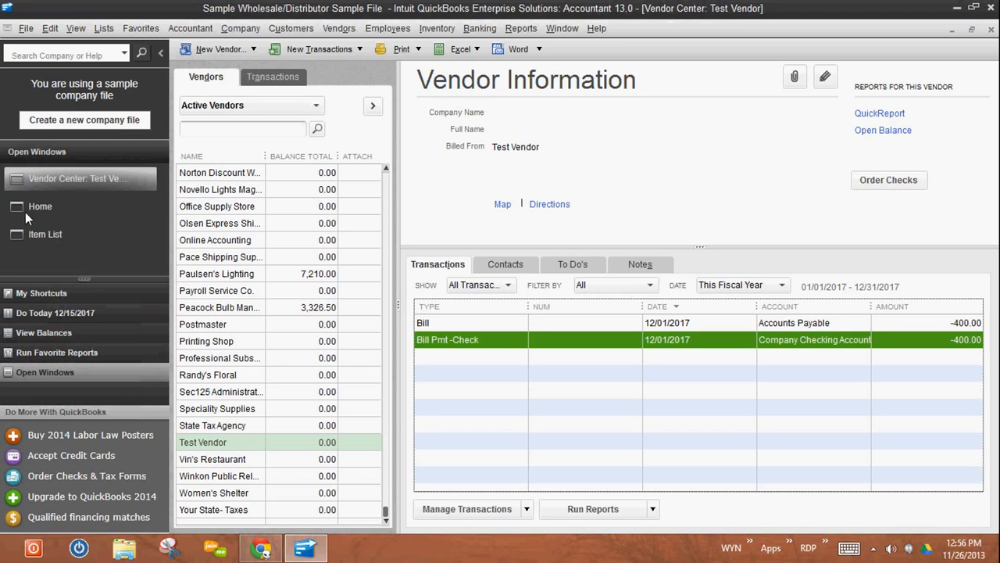
- Check Test Item's quantity on hand in the item list, widening the name column, and go back to the home page
left_click(52, 235)
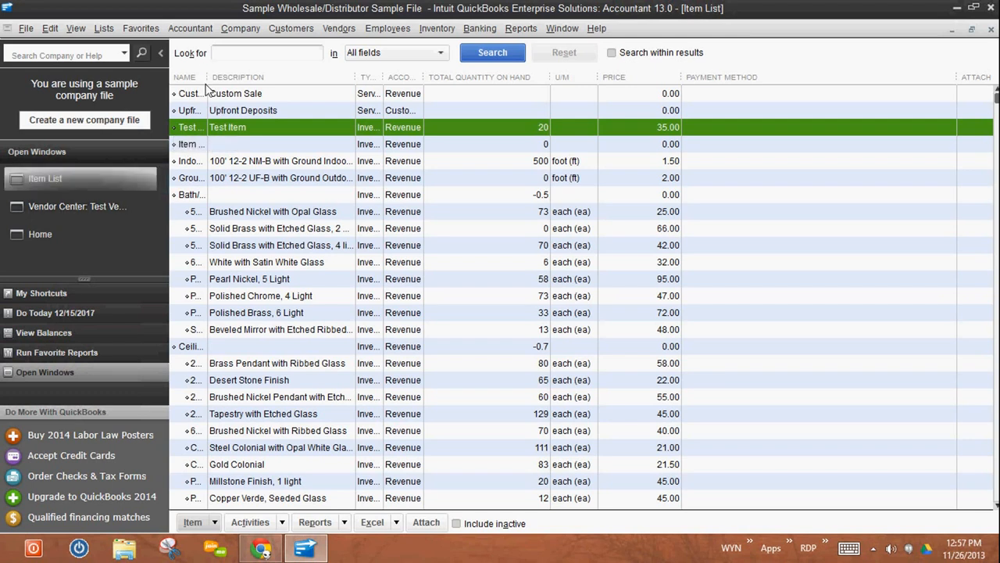
left_click_drag(210, 76, 291, 79)
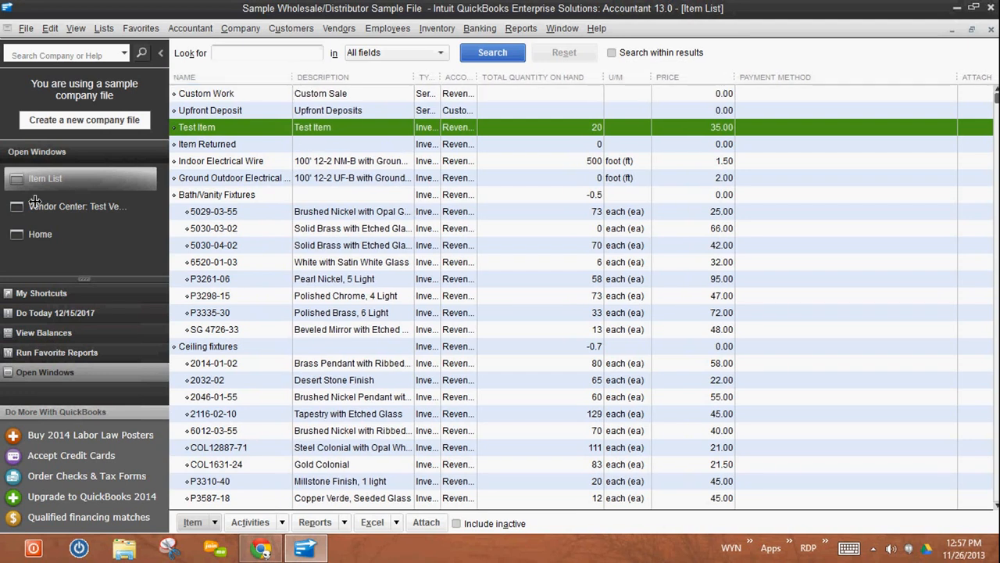
left_click(39, 235)
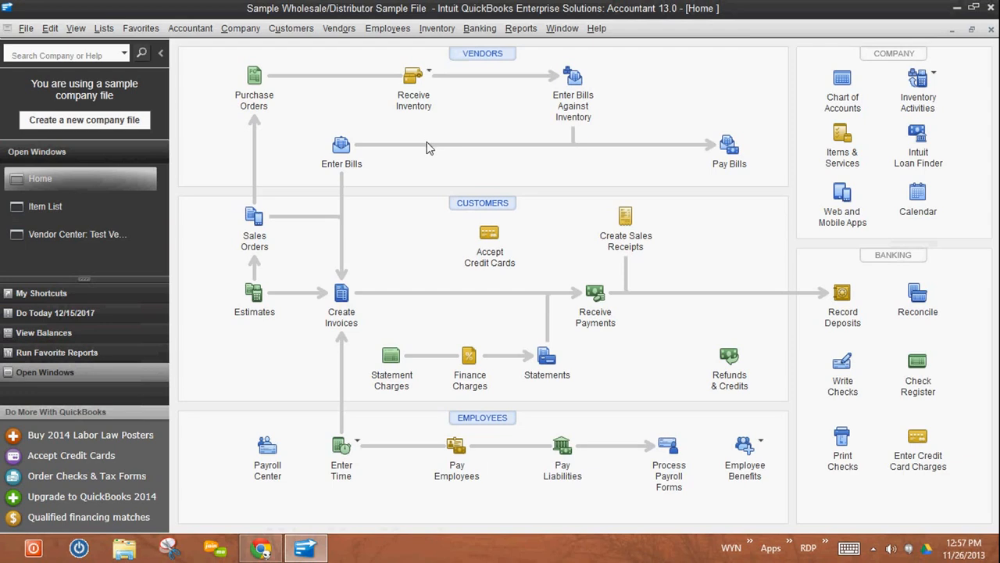
- Start a new bill entry as a credit and set Test Vendor as its vendor
left_click(341, 147)
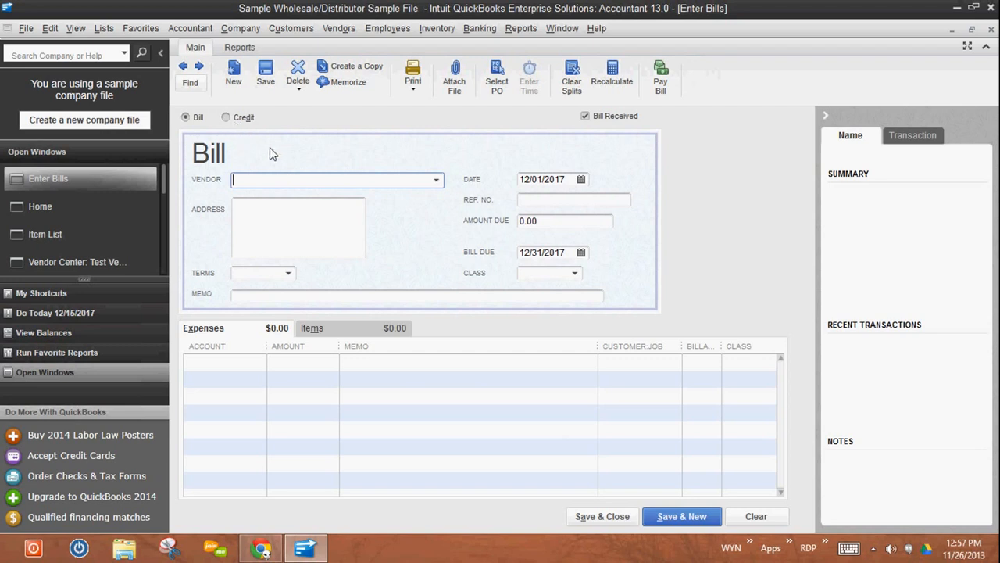
left_click(226, 118)
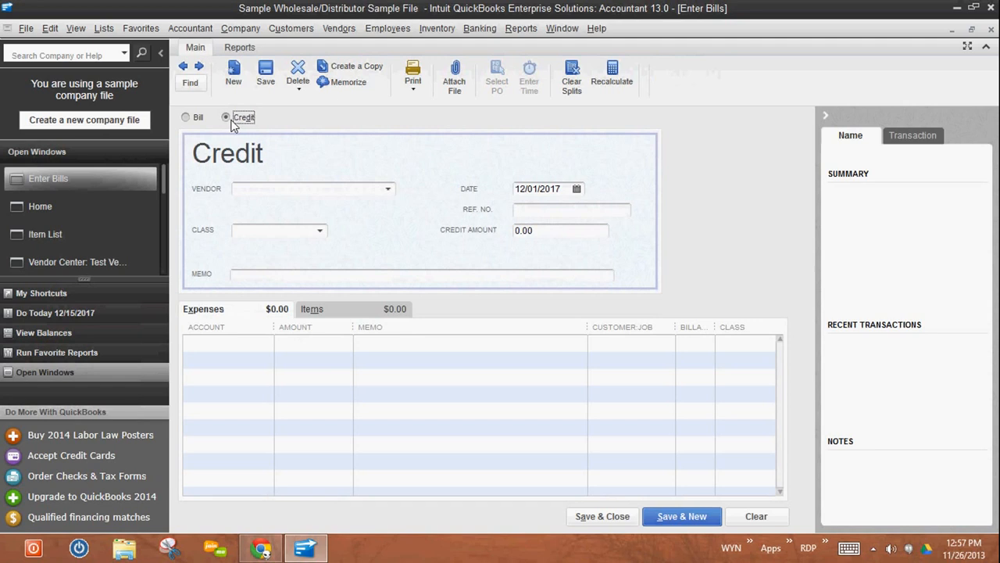
left_click(303, 189)
type("Test Vendor")
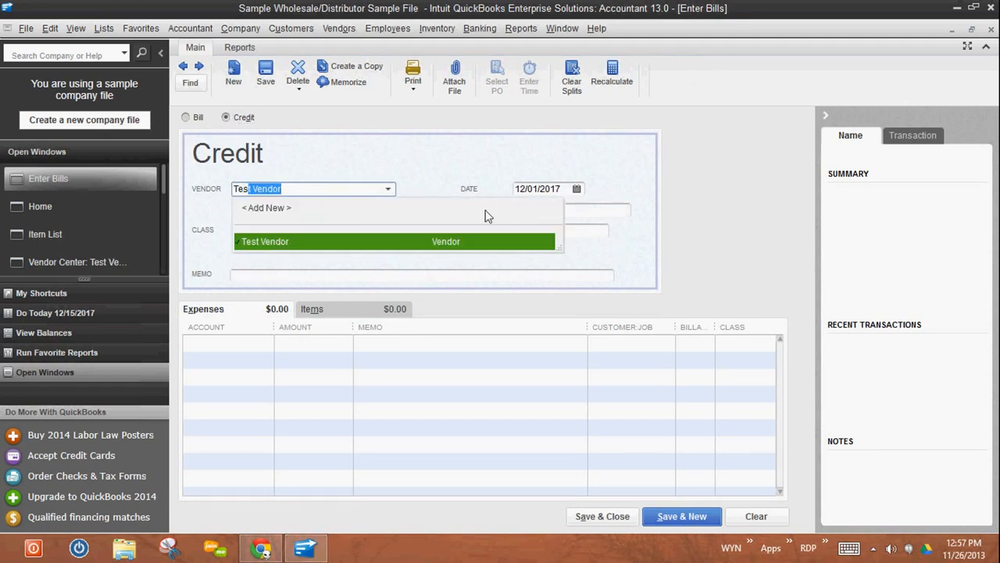
left_click(281, 243)
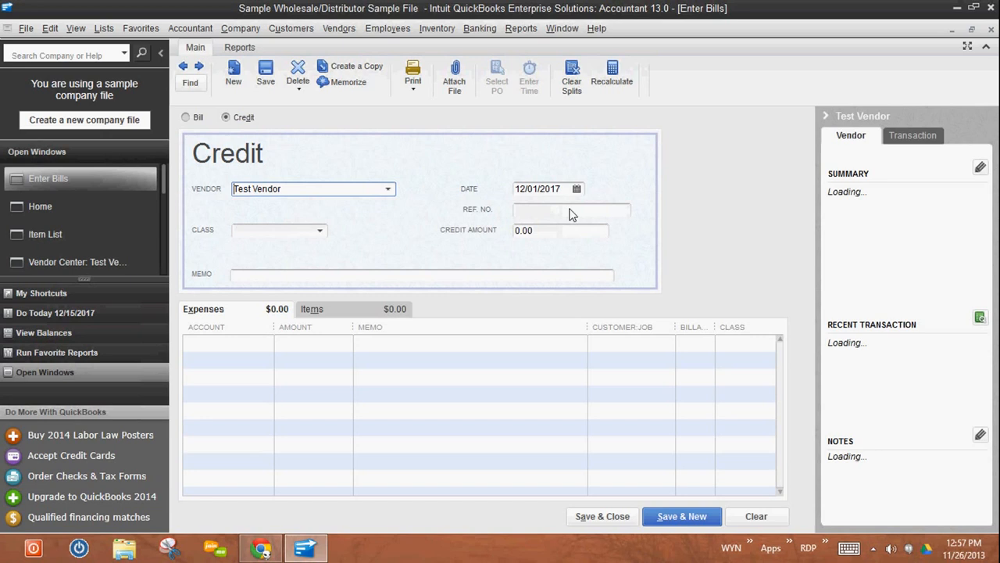
- Add Test Item with a quantity of 5 to the credit's item lines, and save and close the credit
left_click(317, 307)
left_click(219, 346)
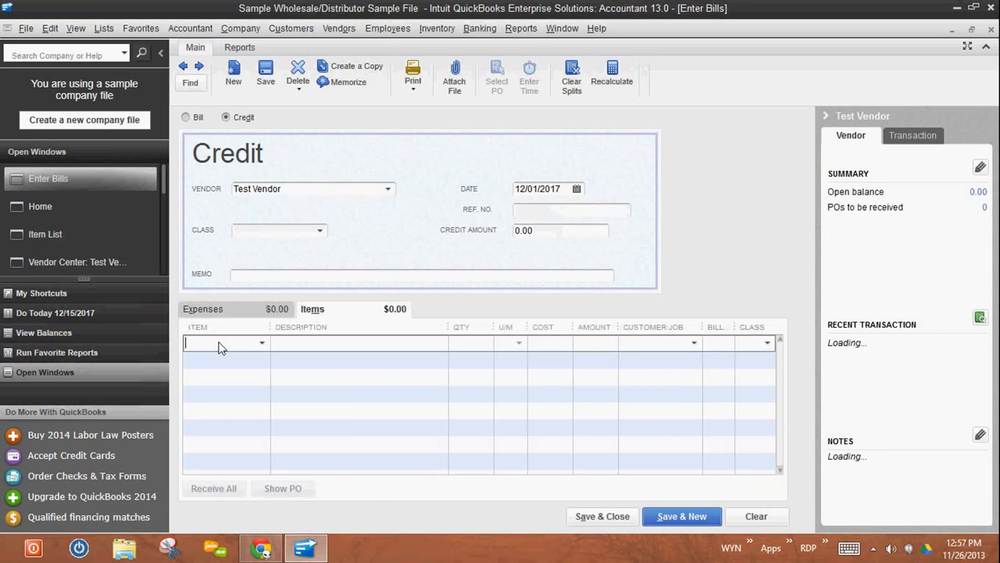
type("Test Item")
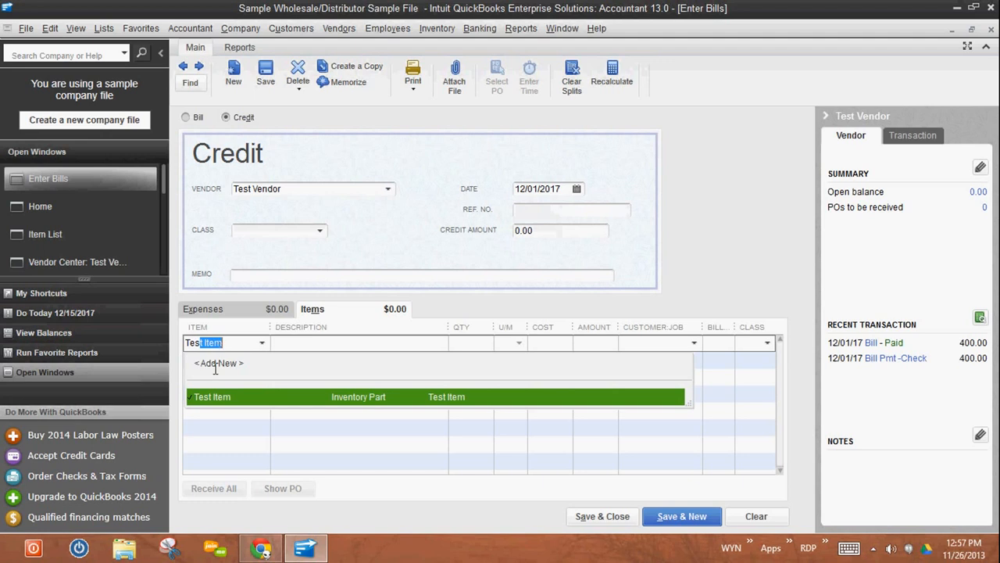
left_click(250, 398)
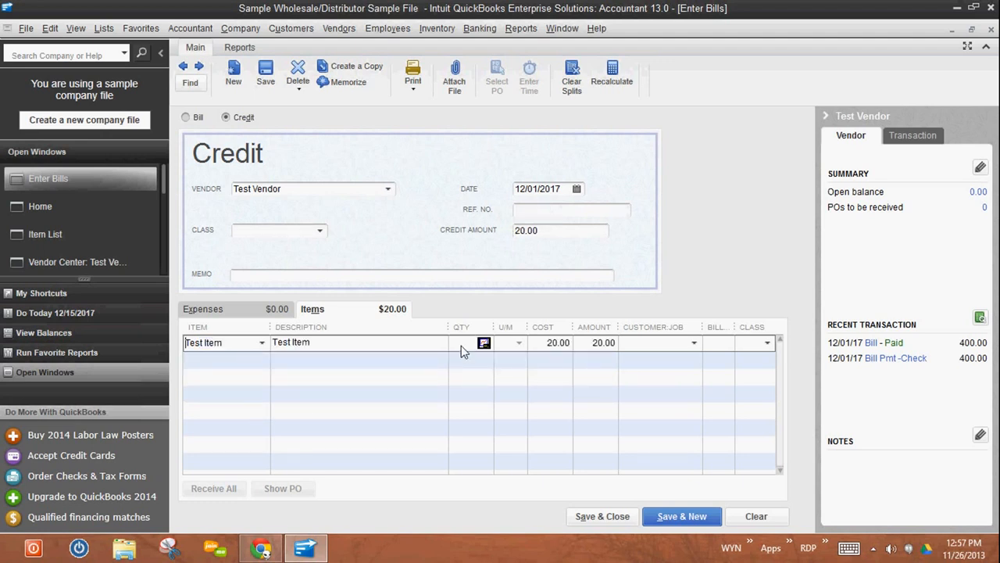
key("Tab")
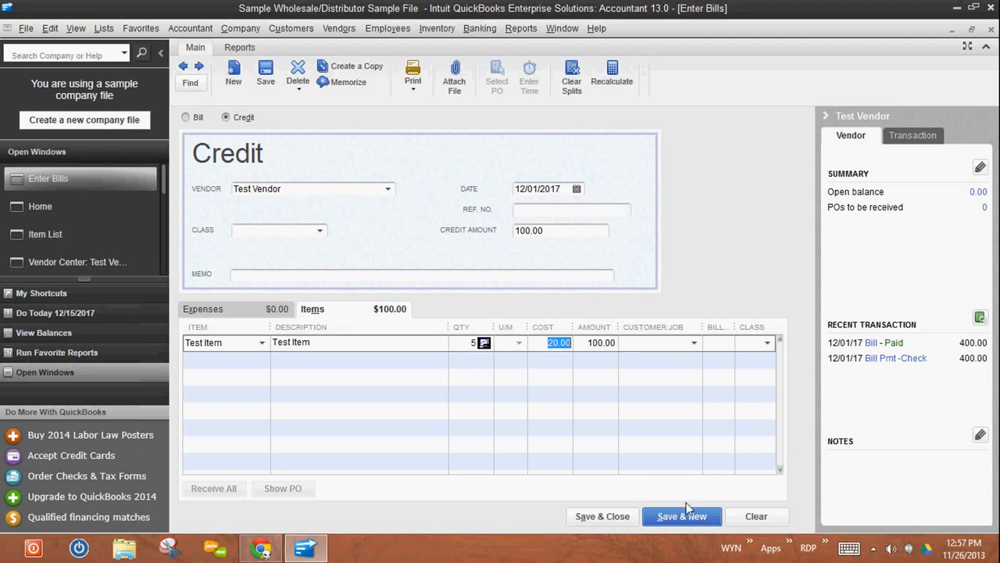
left_click(603, 516)
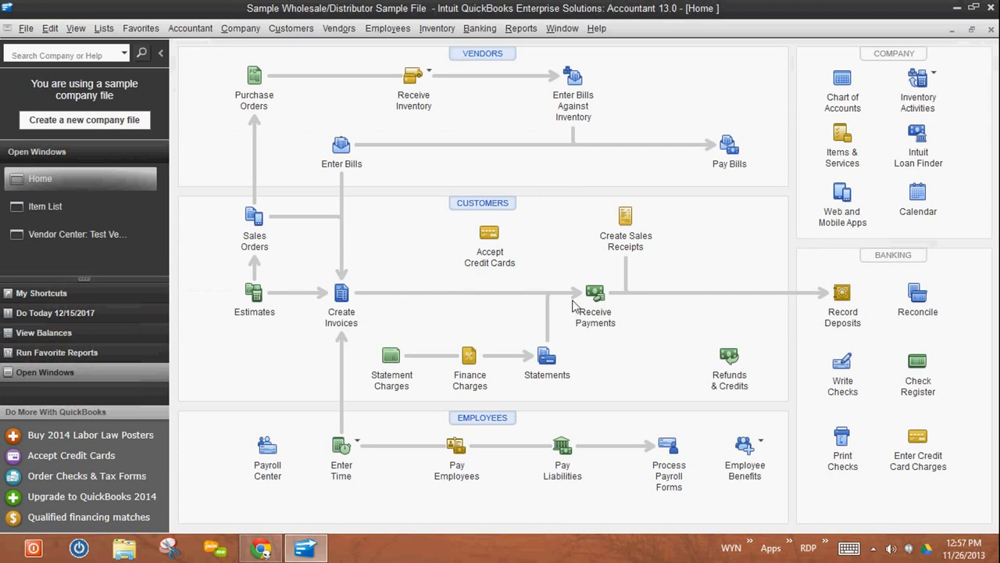
- Start a bank deposit with a line received from Test Vendor and Accounts Payable as the from account
left_click(842, 294)
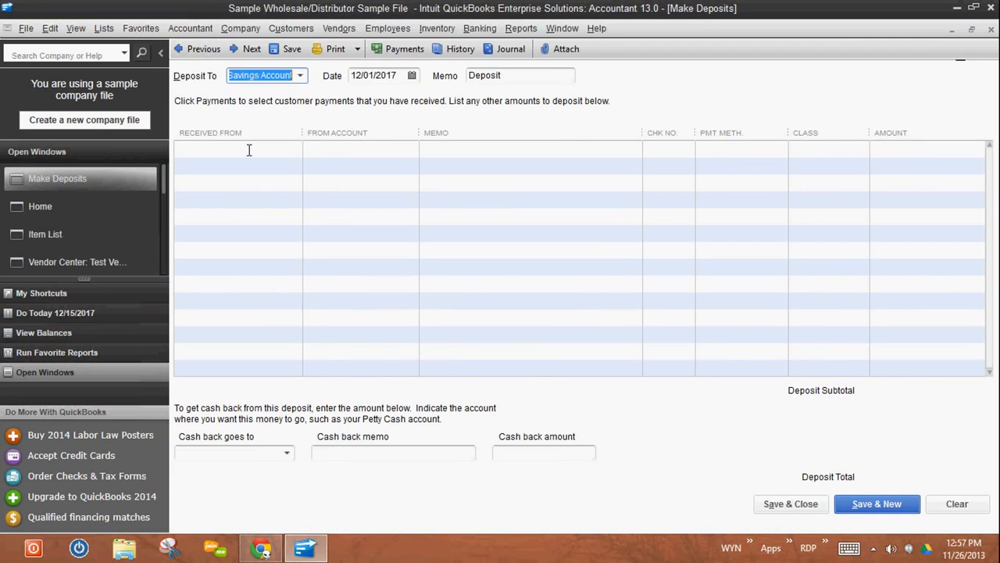
left_click(255, 150)
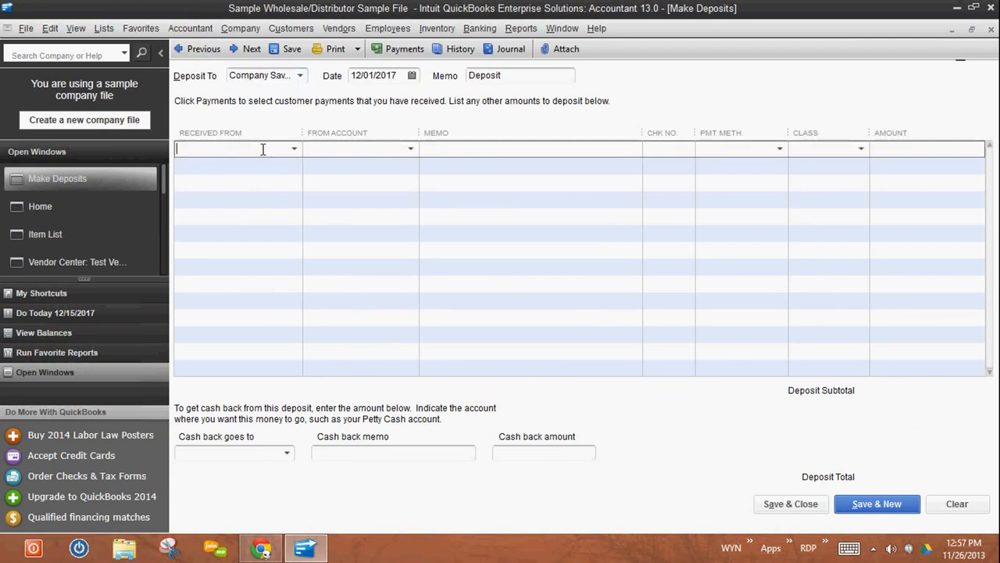
type("Test Vendor")
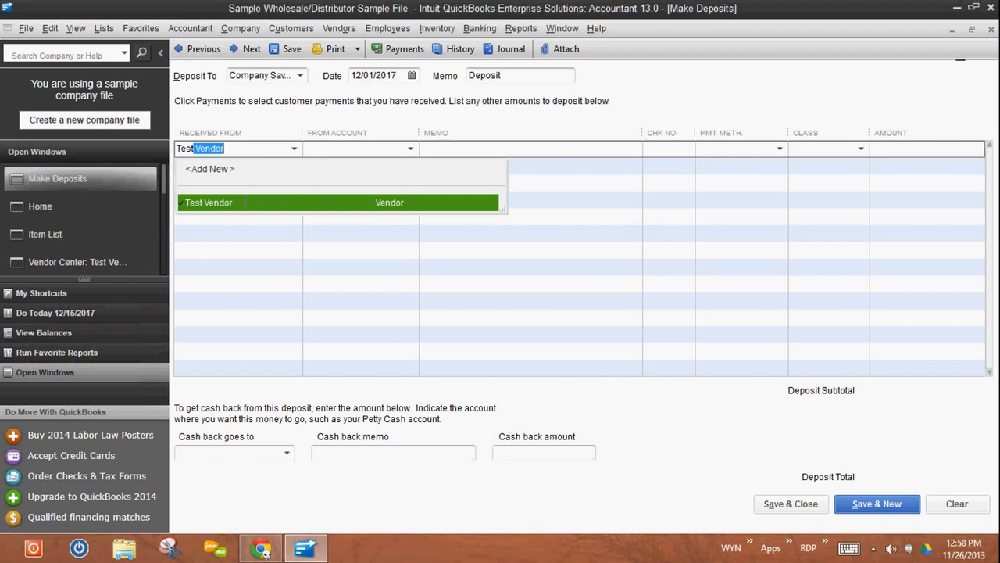
left_click(243, 207)
left_click(333, 148)
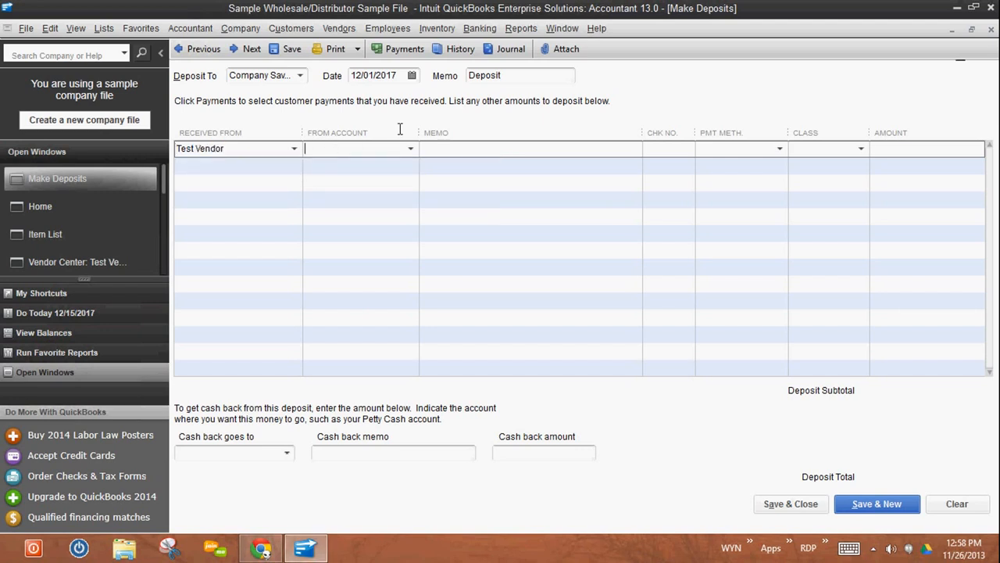
type("Accounts Payable")
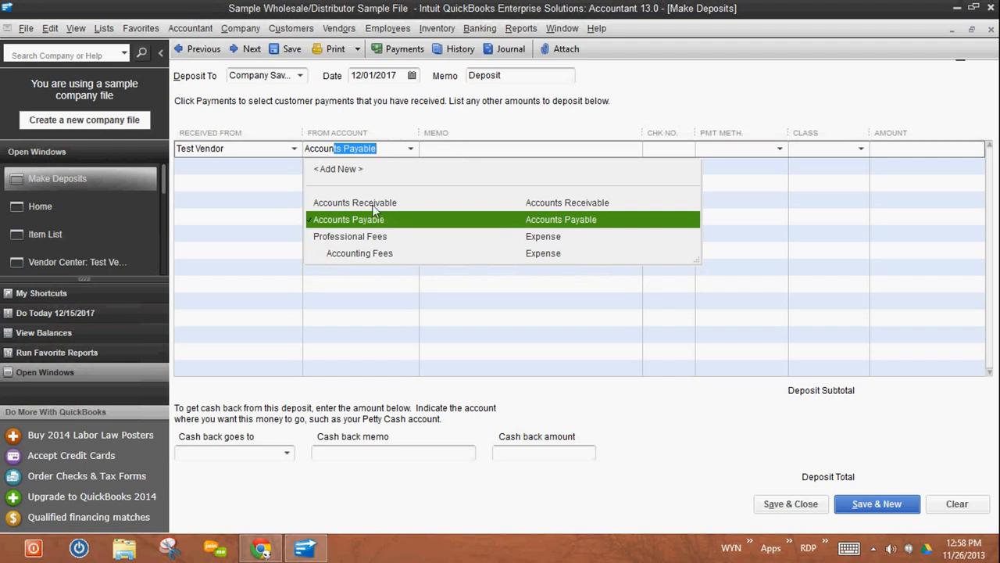
left_click(388, 221)
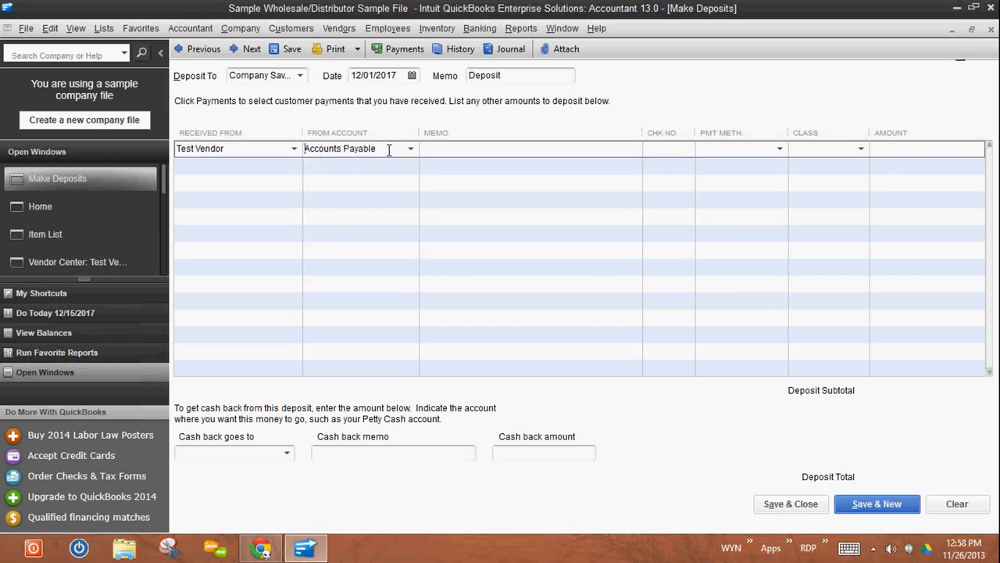
- Enter 100.00 as the amount of the Test Vendor deposit line, and save and close the deposit
left_click(920, 151)
type("100.00")
key("Tab")
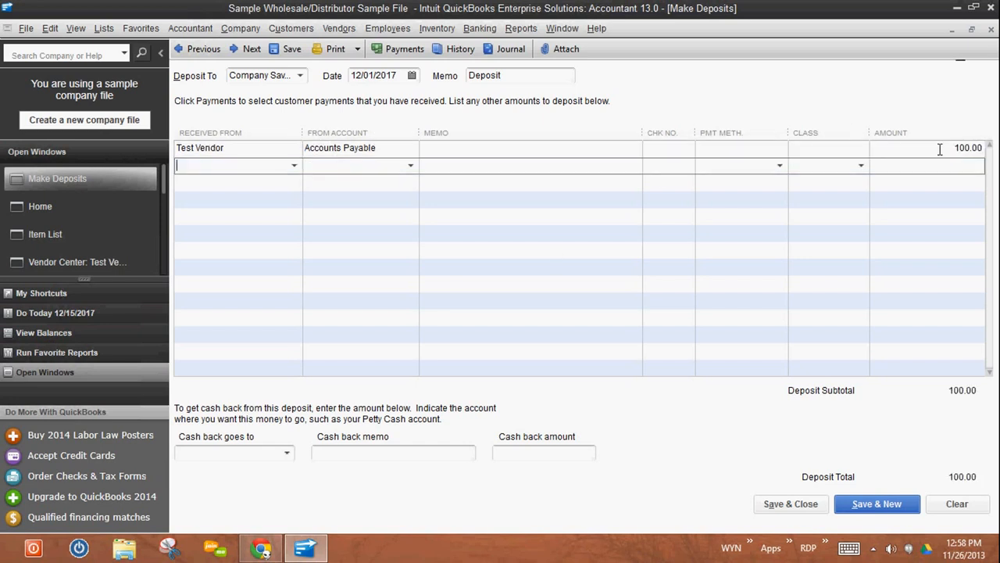
left_click(790, 504)
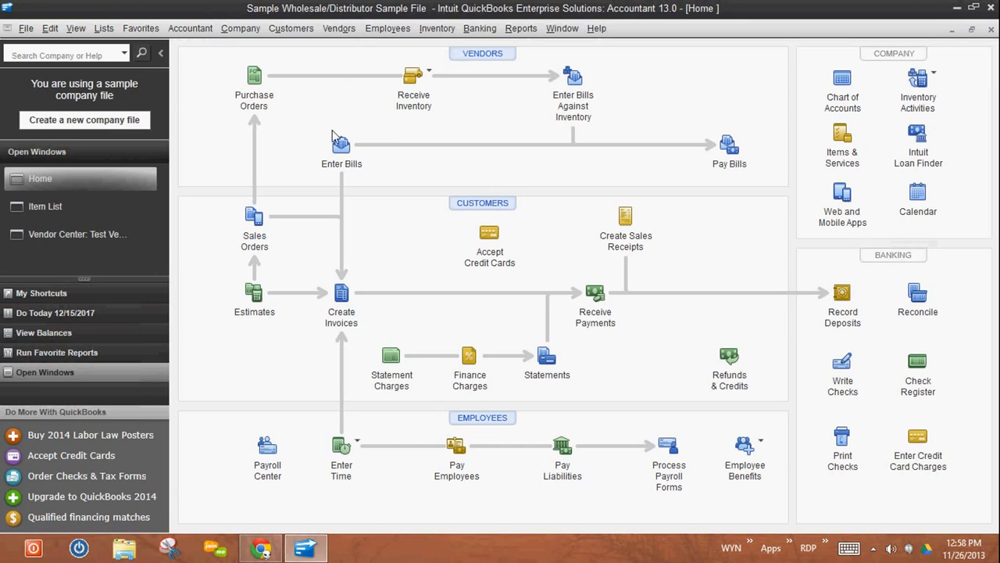
- Open the bill payment window, select the 100.00 Test Vendor entry and apply the vendor's 100.00 credit to it
left_click(728, 145)
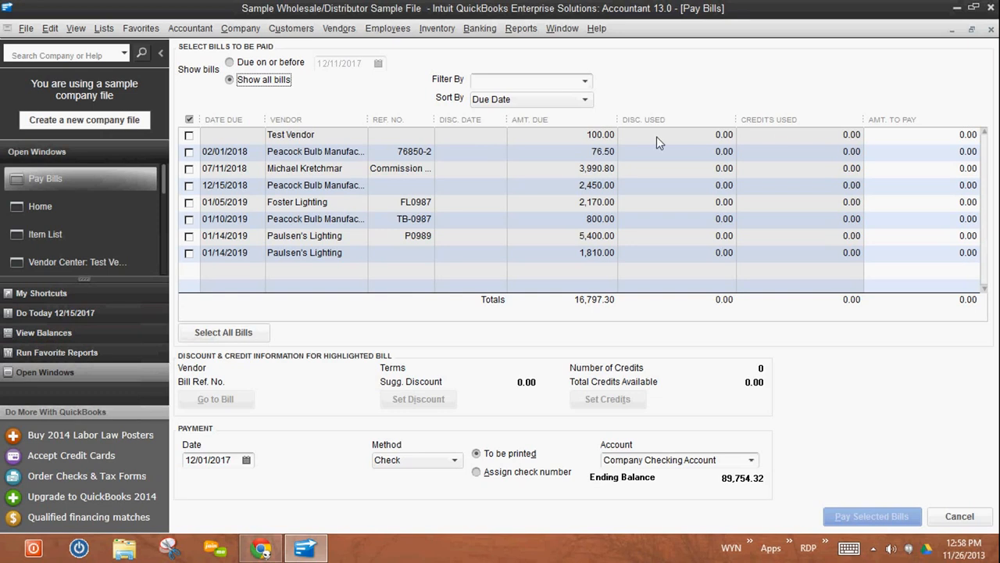
left_click(189, 136)
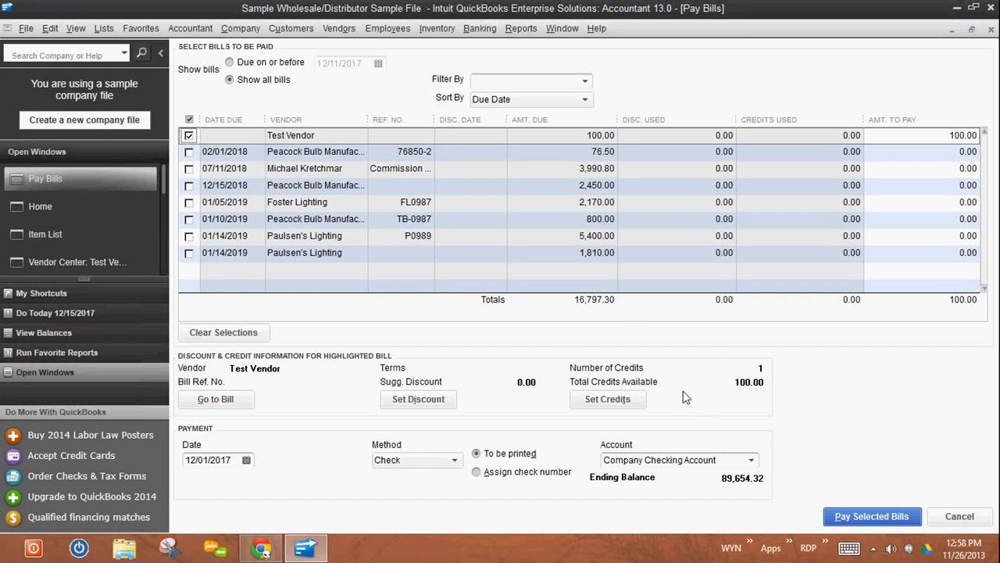
left_click(608, 399)
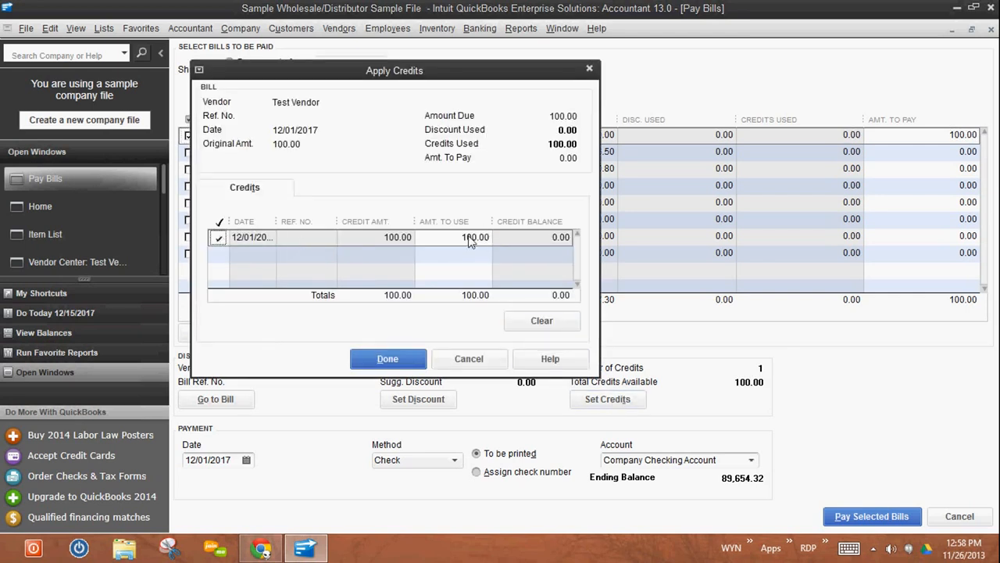
left_click(372, 362)
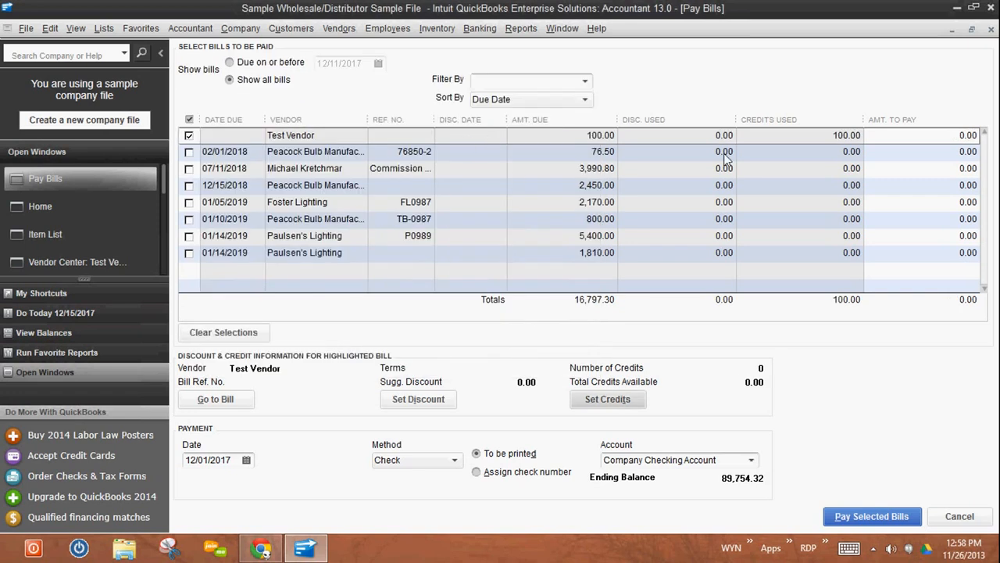
- Pay the selected Test Vendor entry with the applied credit, leaving the amount to pay at 0.00, and close the payment summary
left_click(969, 136)
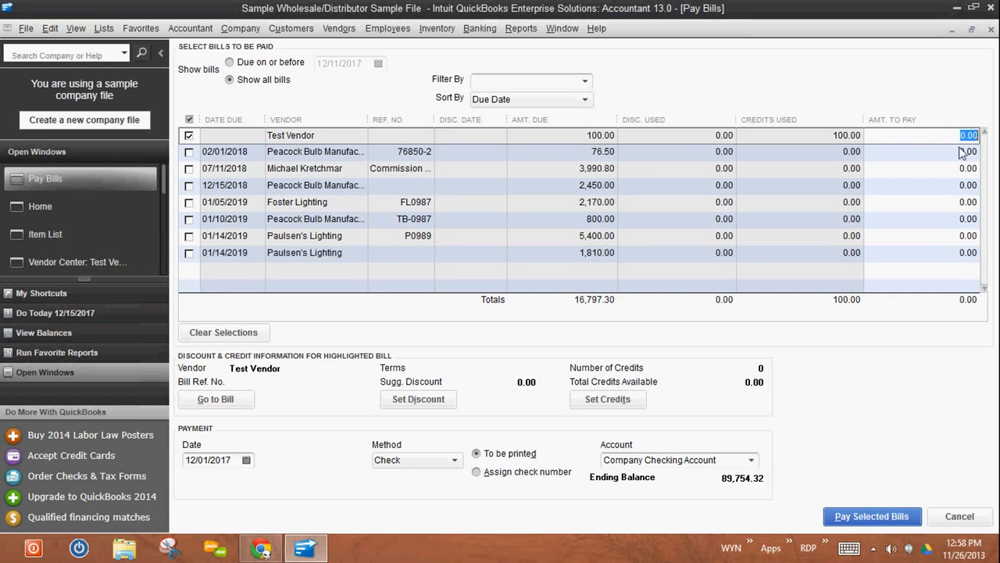
left_click(949, 137)
left_click(879, 519)
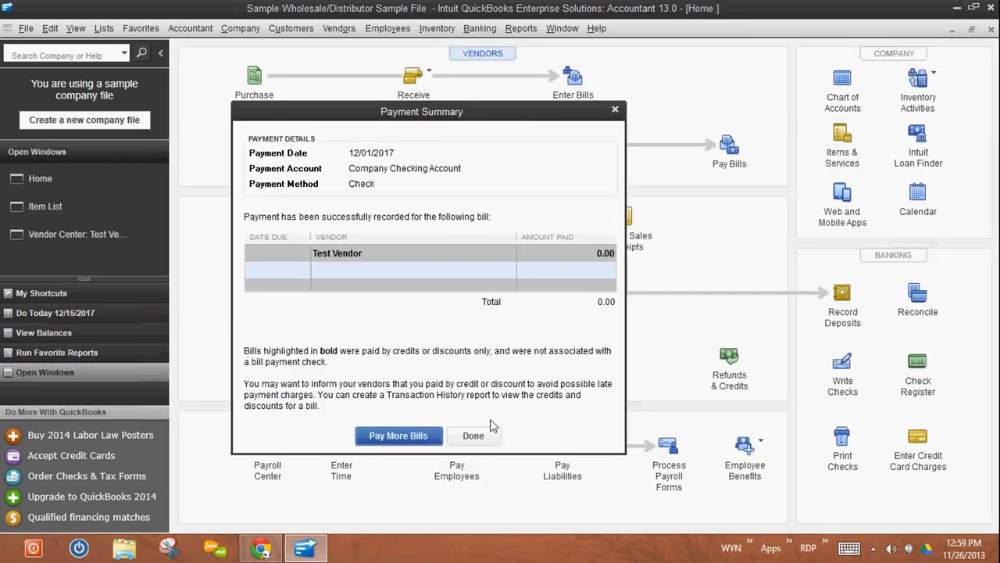
left_click(481, 442)
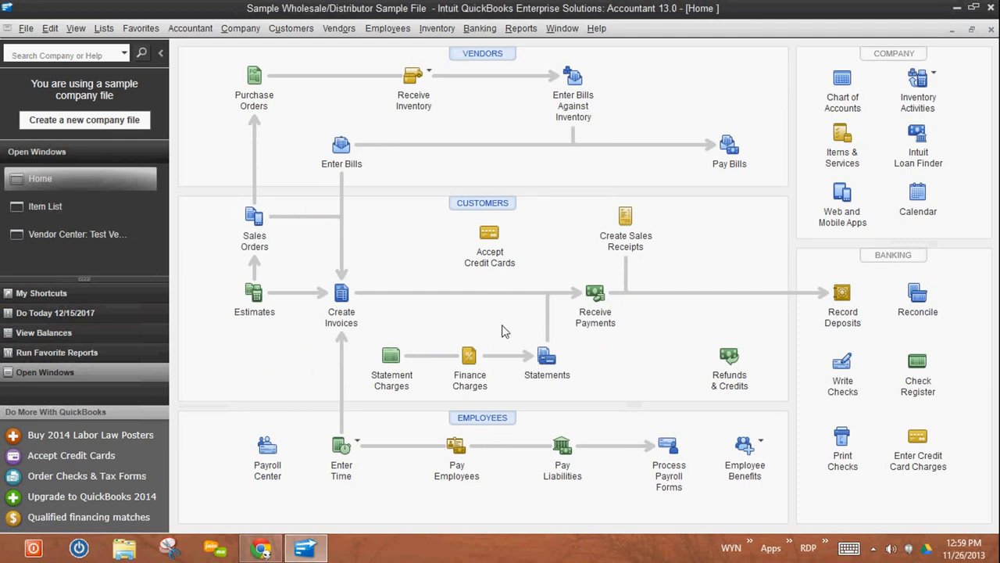
- Check Test Item's quantity on hand in the item list and Test Vendor's transactions in the Vendor Center after the refund
left_click(39, 207)
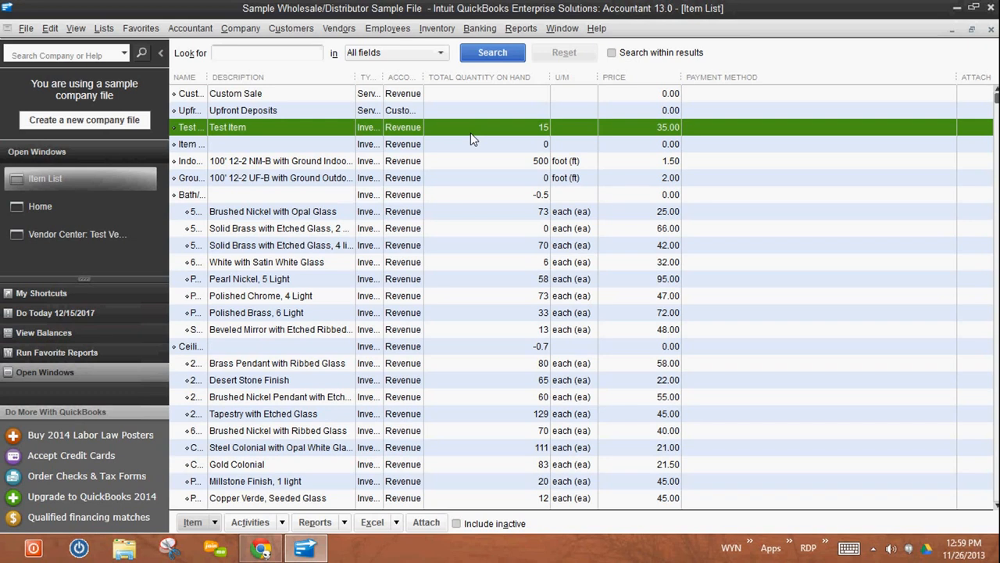
left_click(40, 233)
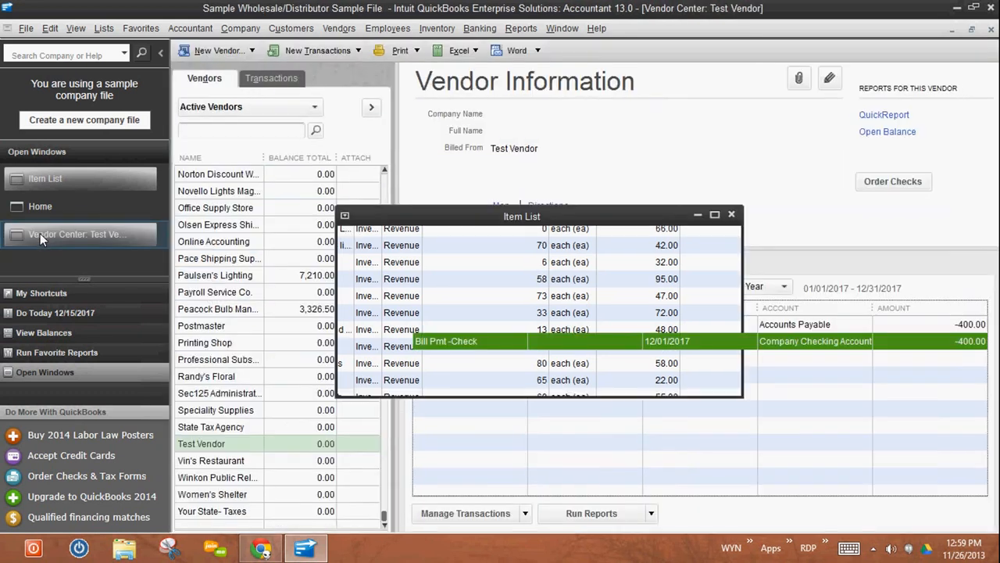
left_click(223, 447)
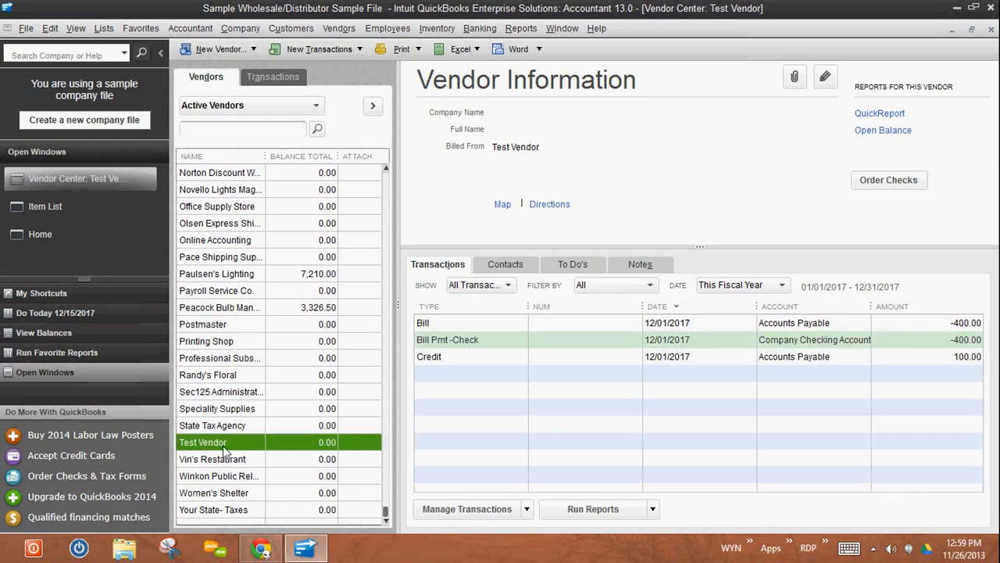